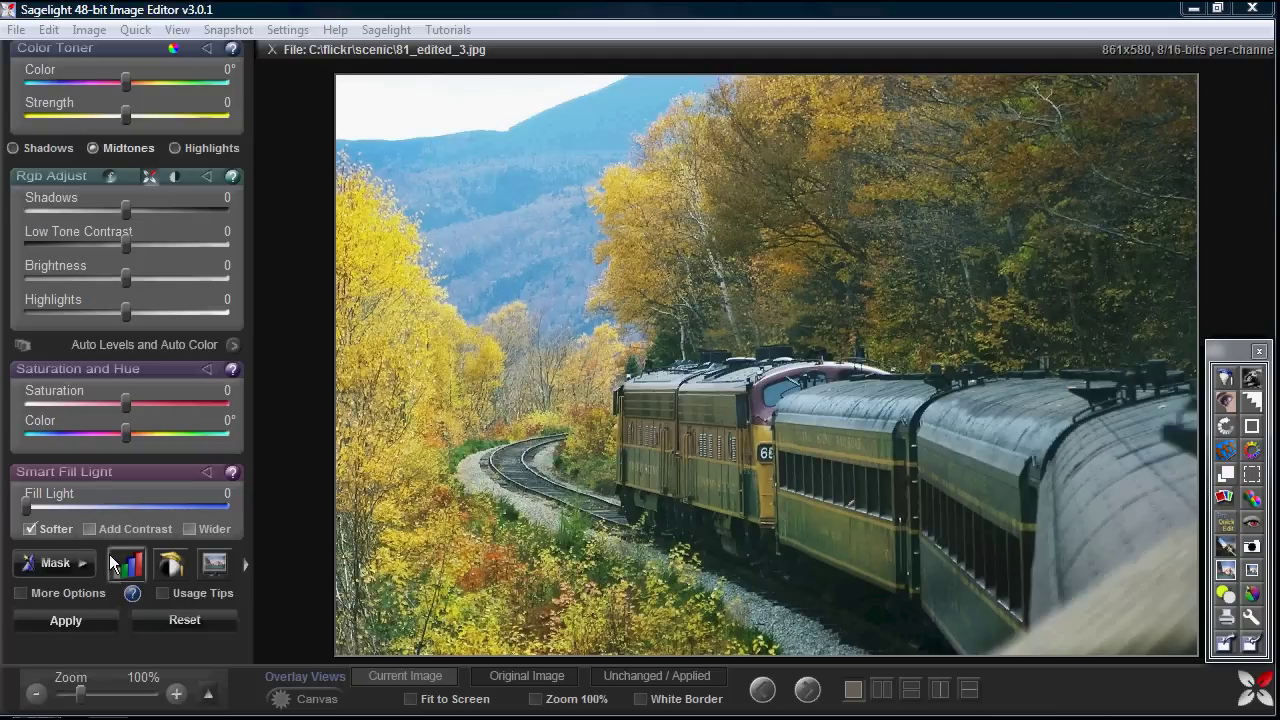
Step: Deepen the shadows, add low-tone contrast and apply a strong, warm colour toning
scroll(195, 109, up, 1)
drag(128, 239, 53, 236)
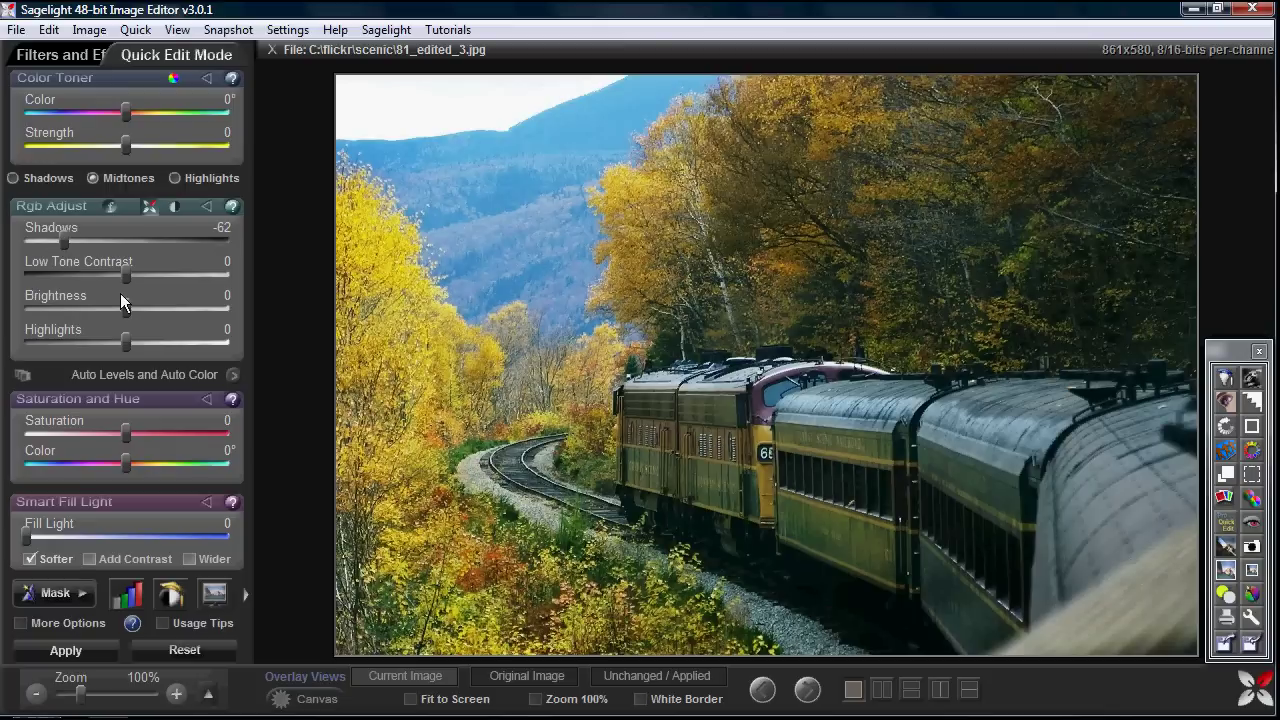
drag(116, 274, 143, 342)
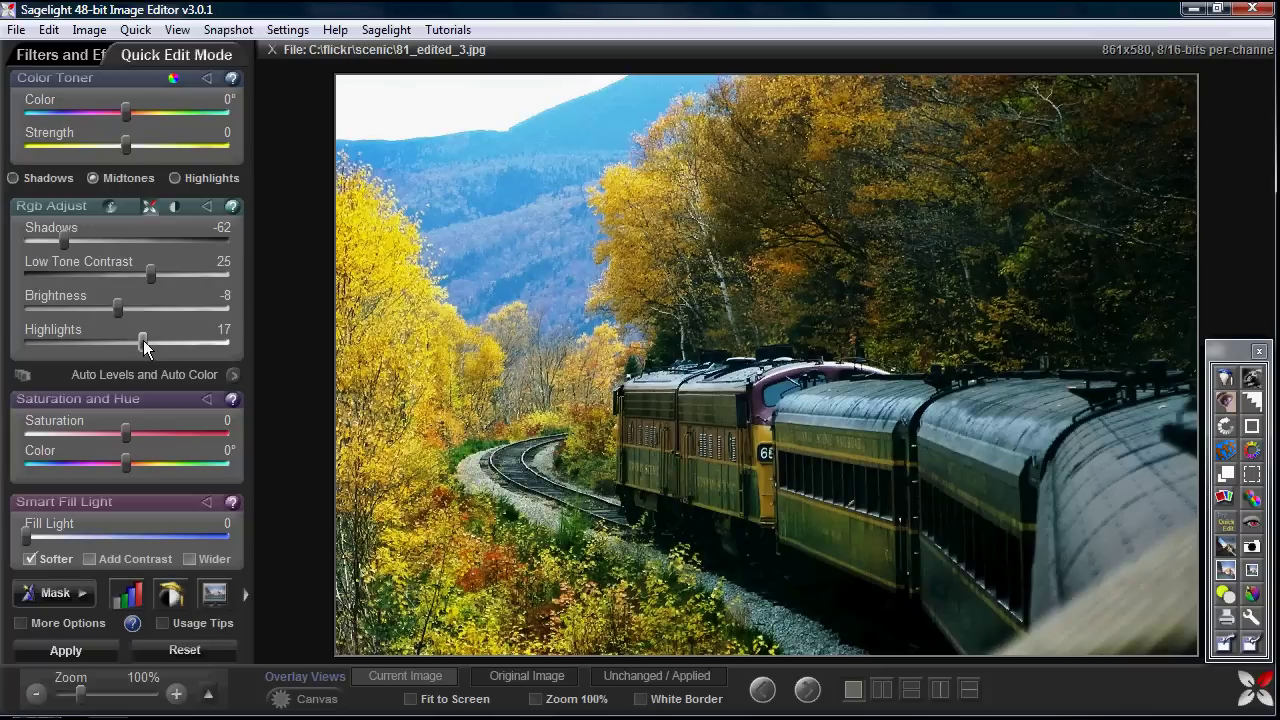
drag(130, 147, 167, 145)
drag(68, 112, 215, 146)
drag(160, 112, 122, 112)
Step: Shift the photo's hues toward green and set the toning hue to 333°, then reset all adjustments
drag(133, 469, 191, 464)
mouse_move(123, 112)
mouse_down()
mouse_move(100, 112)
mouse_move(111, 112)
mouse_up()
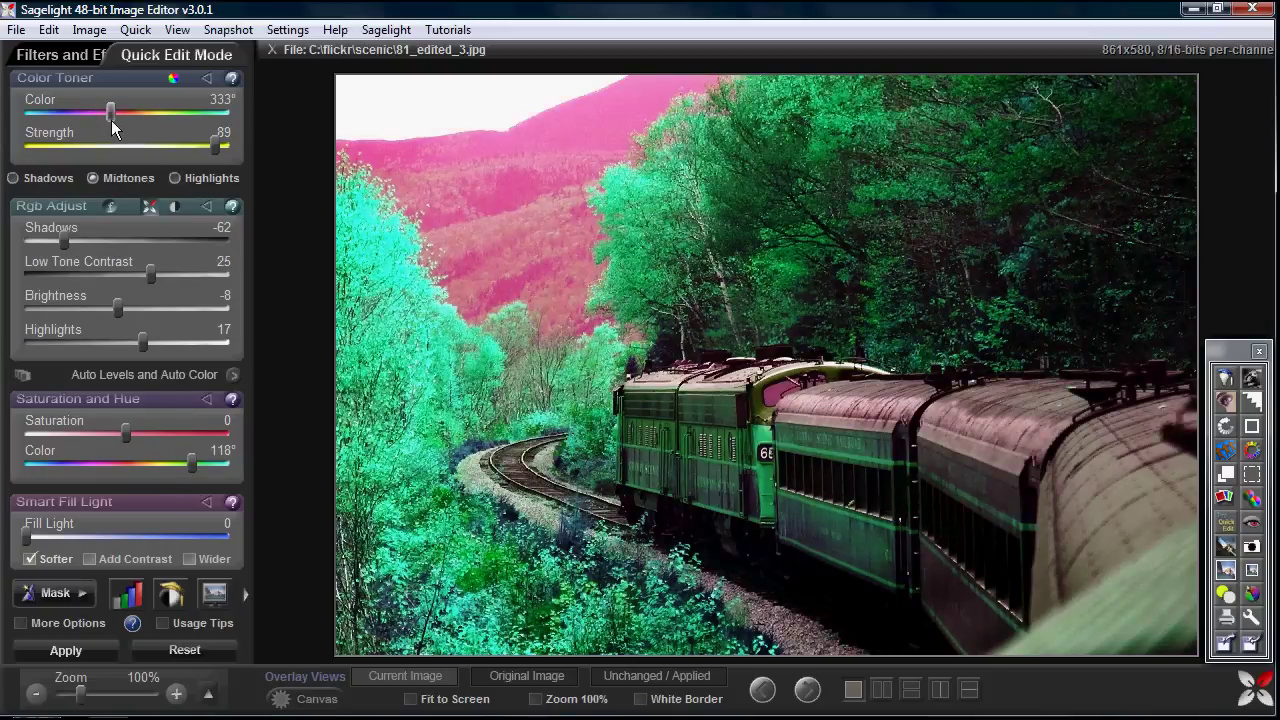
scroll(140, 357, down, 1)
click(154, 624)
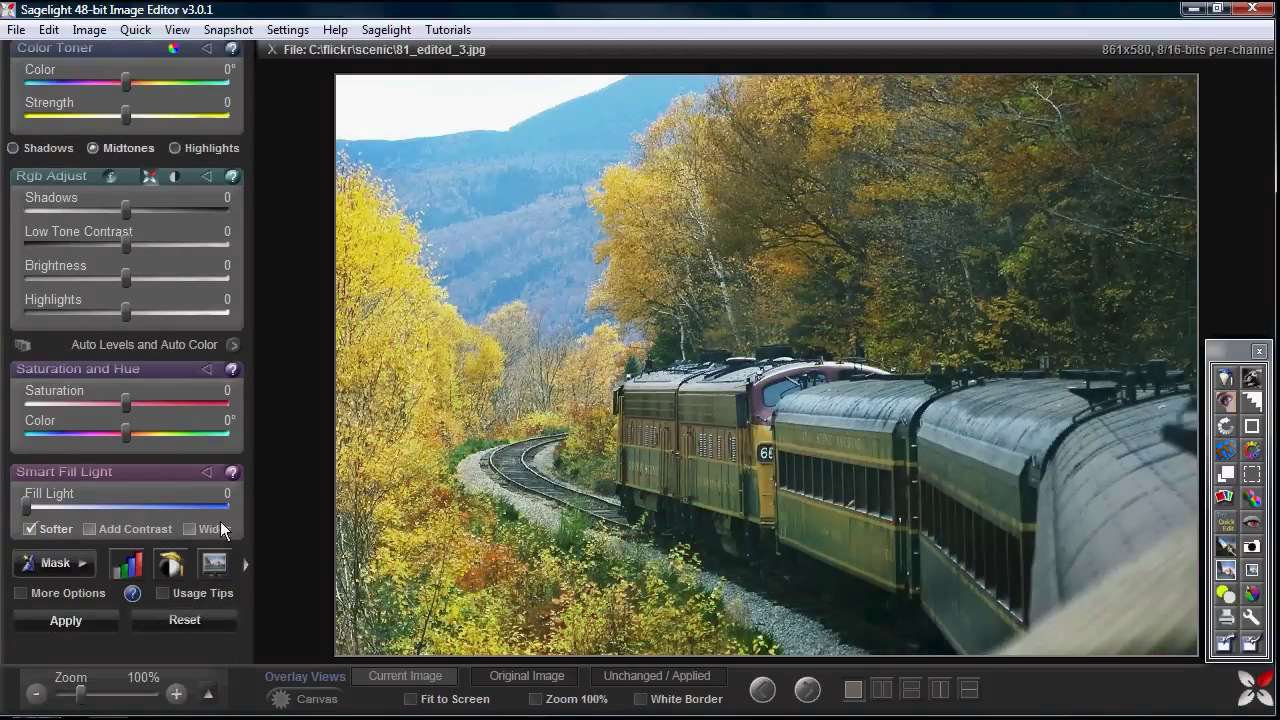
Step: Colour-mask the bluish hills, shift their hue, then close the mask window without applying
click(384, 324)
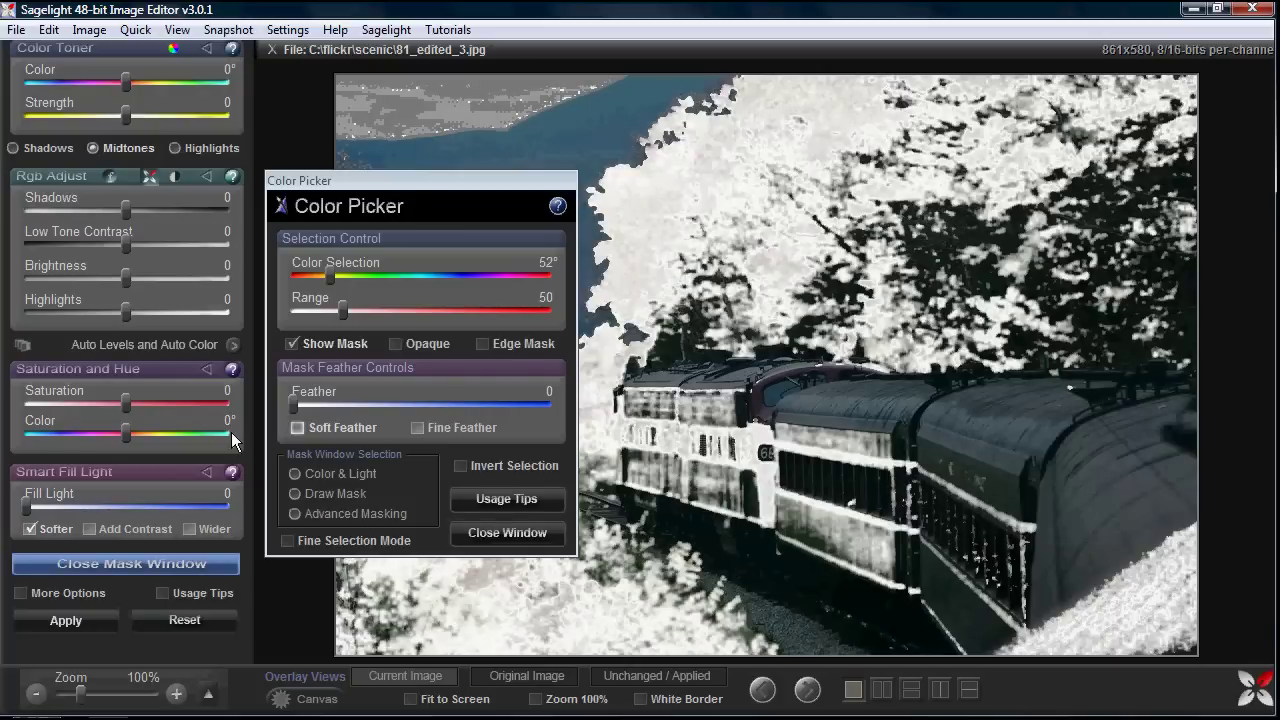
drag(405, 182, 1030, 248)
drag(125, 434, 75, 432)
drag(959, 337, 1073, 350)
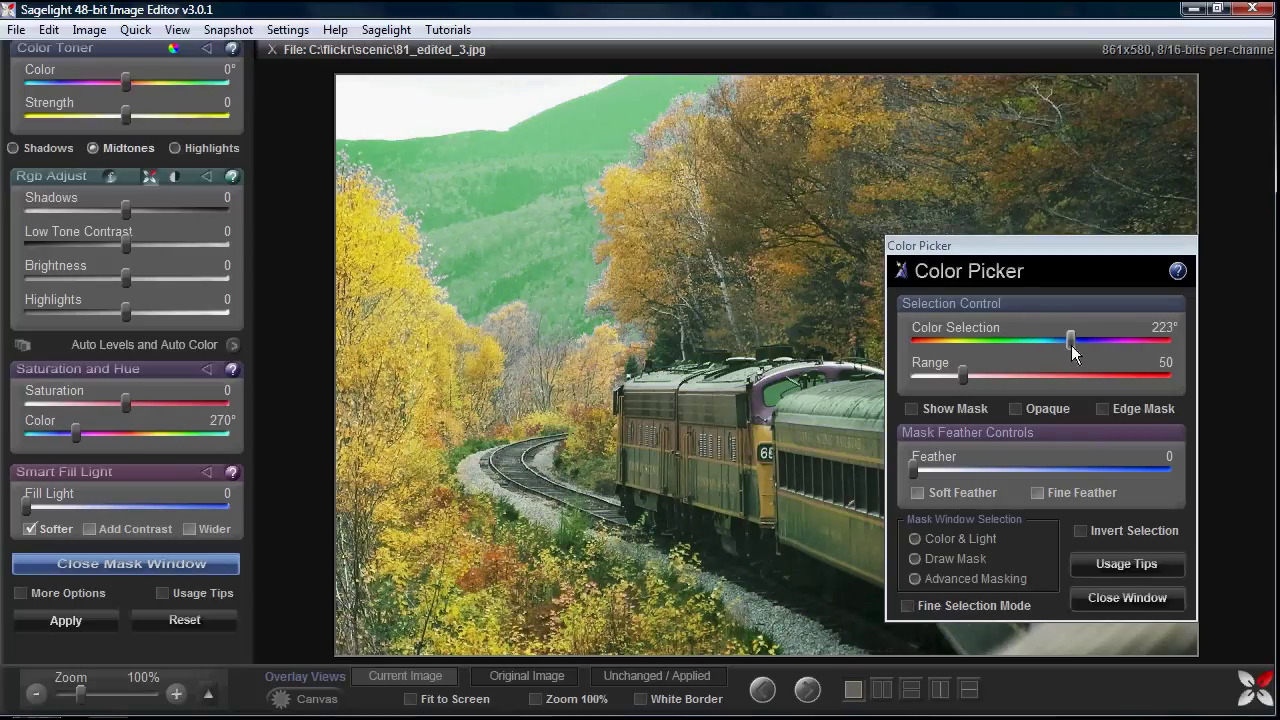
drag(1073, 350, 1052, 352)
drag(993, 255, 866, 236)
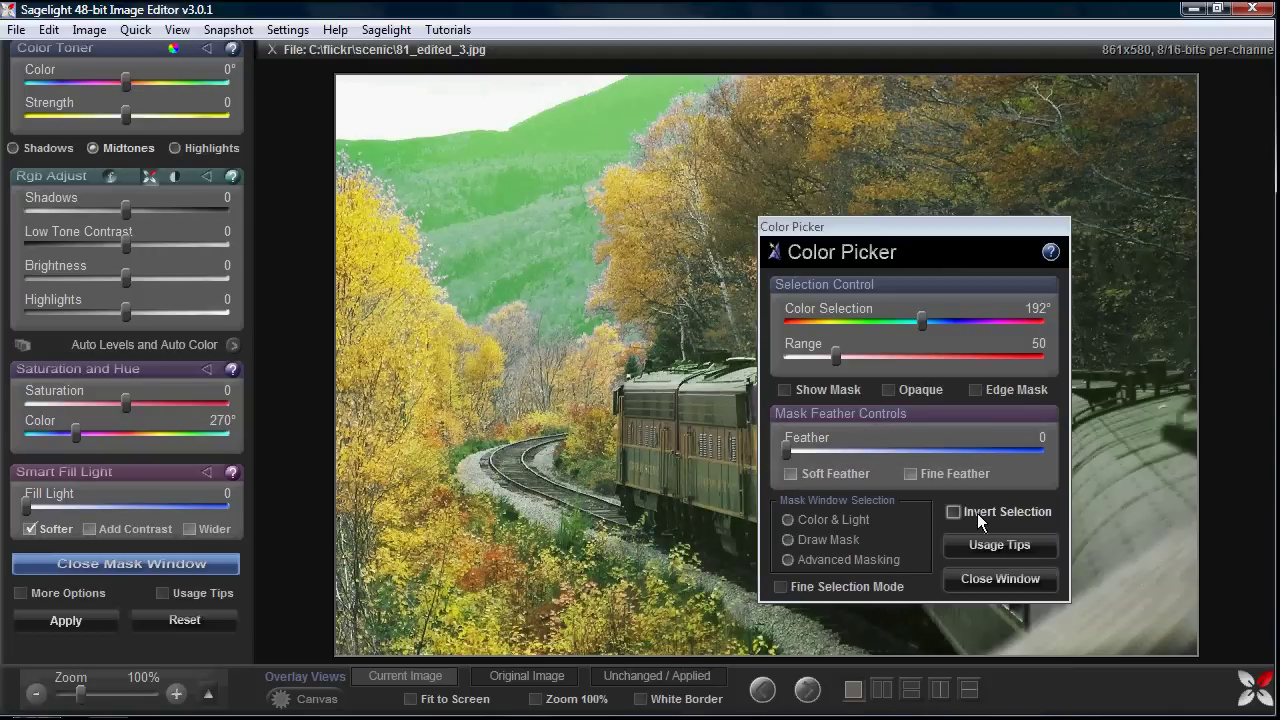
click(974, 581)
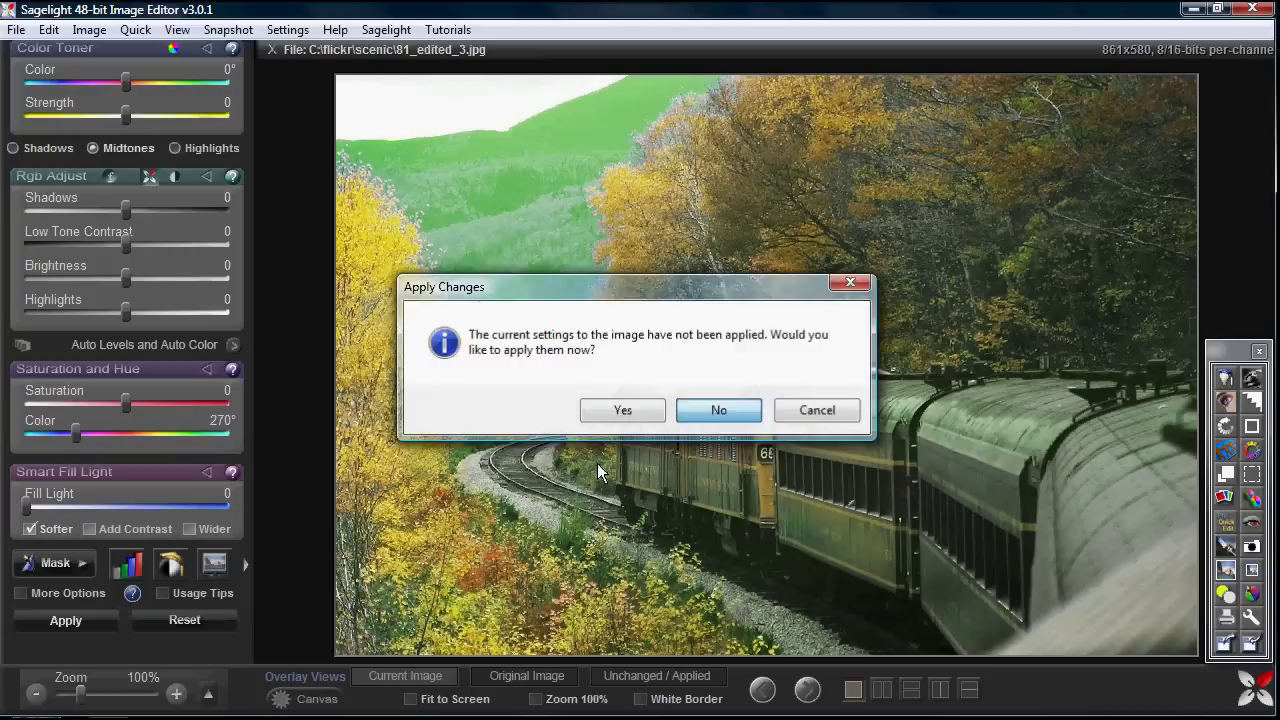
click(622, 410)
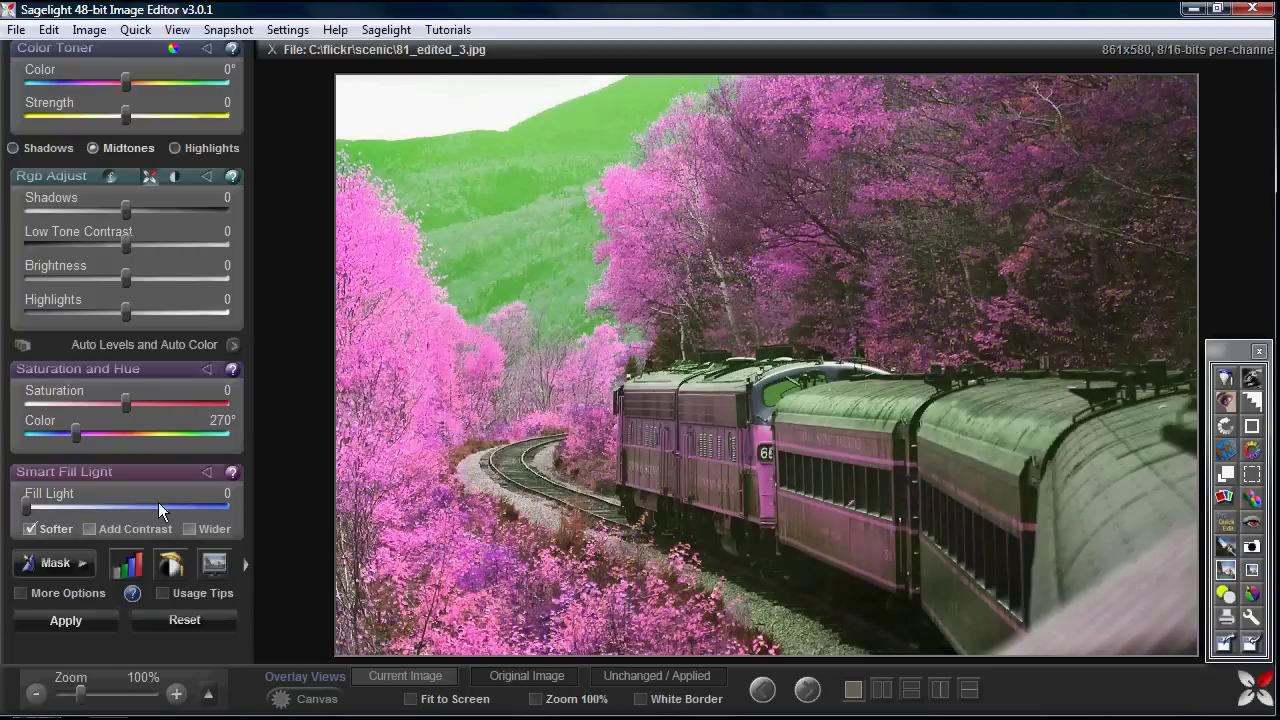
Step: Paint a hand-drawn mask across the train and trees and accept it
click(71, 563)
click(104, 630)
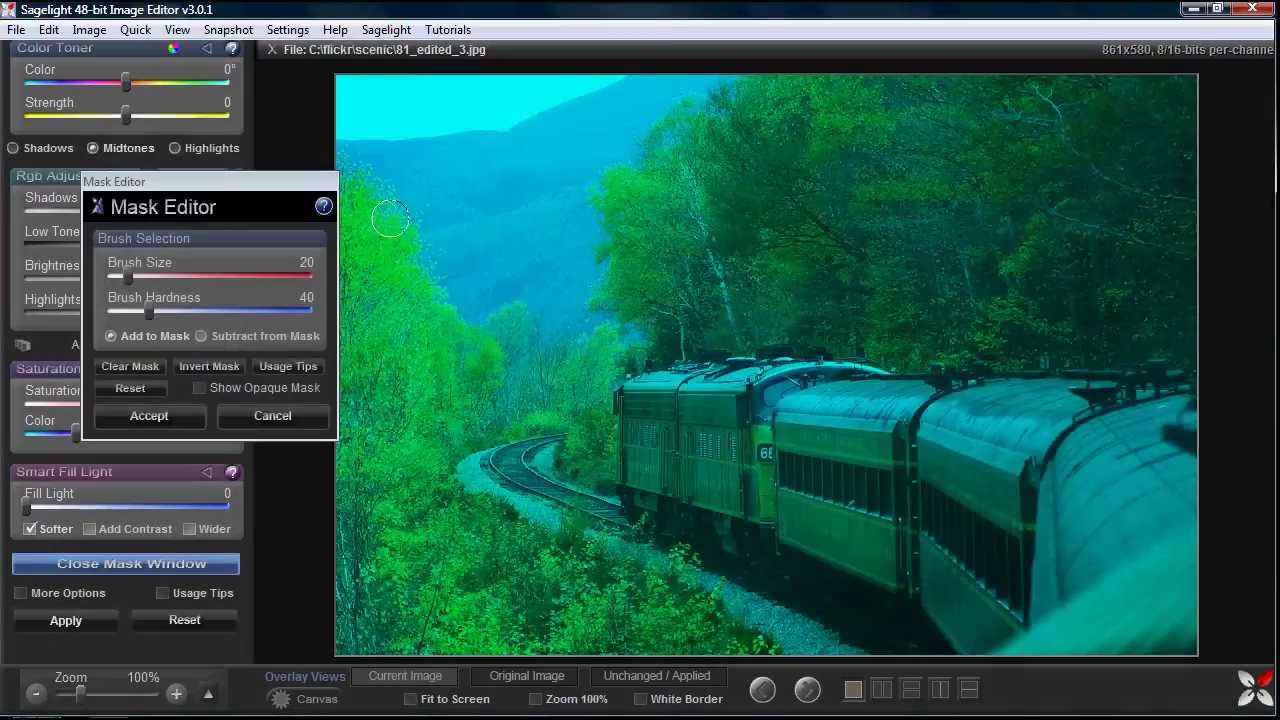
mouse_move(617, 346)
mouse_down()
mouse_move(808, 152)
mouse_move(717, 422)
mouse_move(664, 308)
mouse_move(458, 338)
mouse_up()
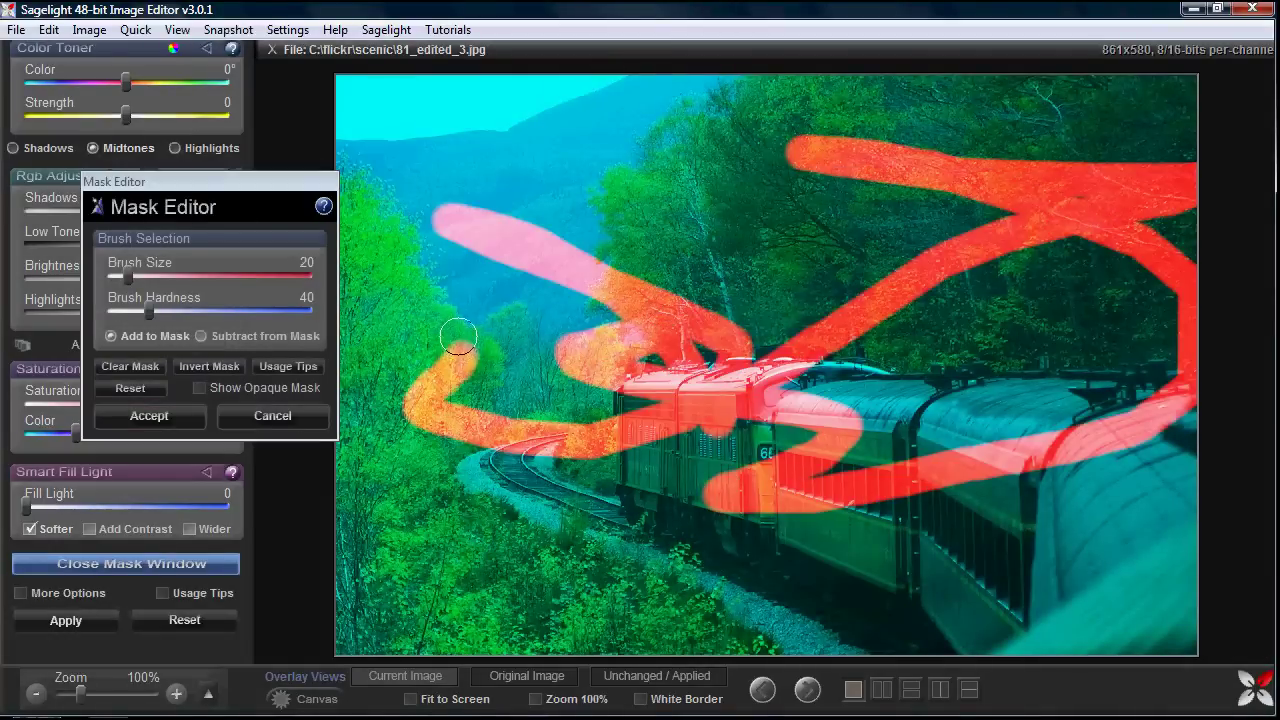
click(178, 420)
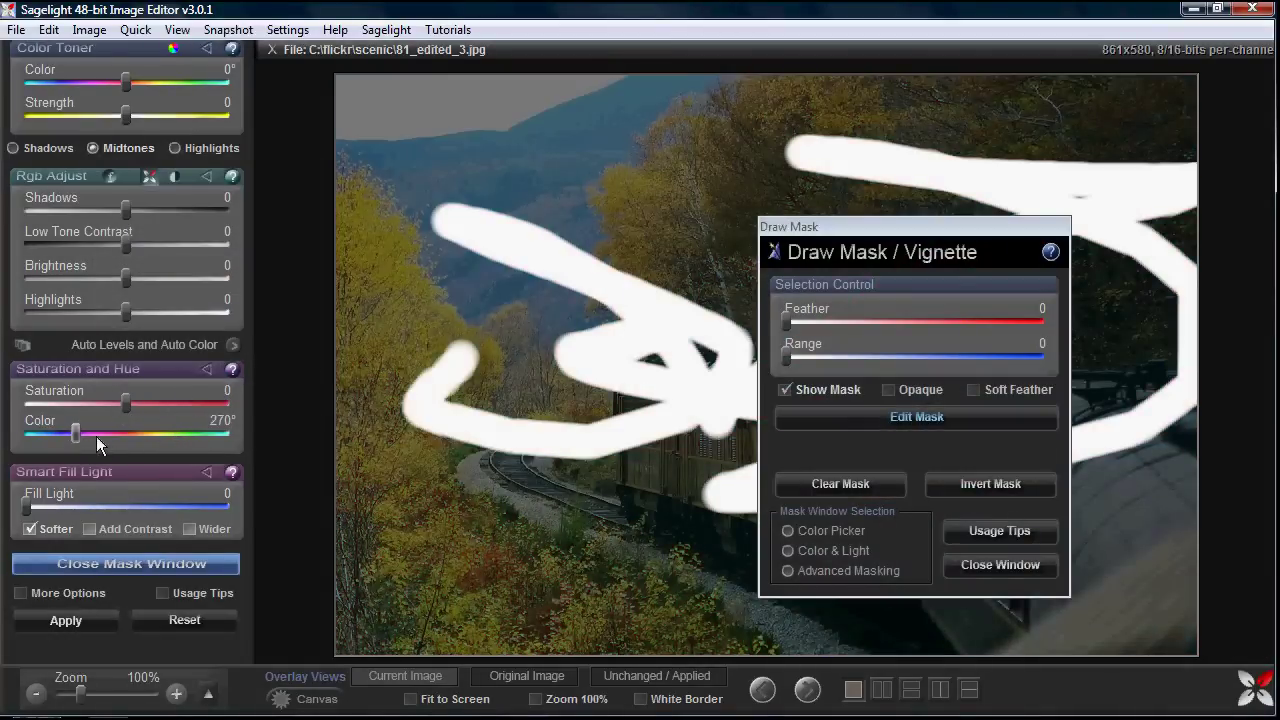
Step: Change the masked area's hue, highlights and shadows, discard it unapplied, and reset everything
drag(75, 432, 175, 432)
drag(126, 312, 37, 313)
drag(175, 218, 67, 229)
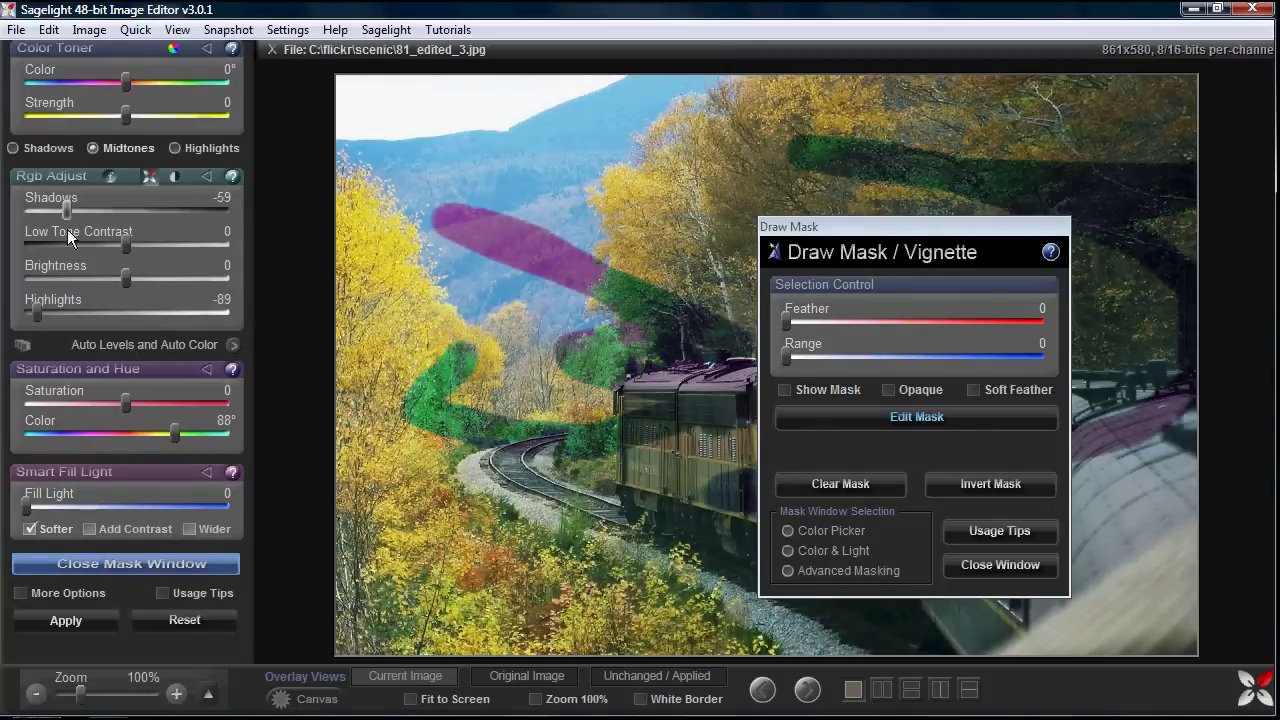
click(1000, 566)
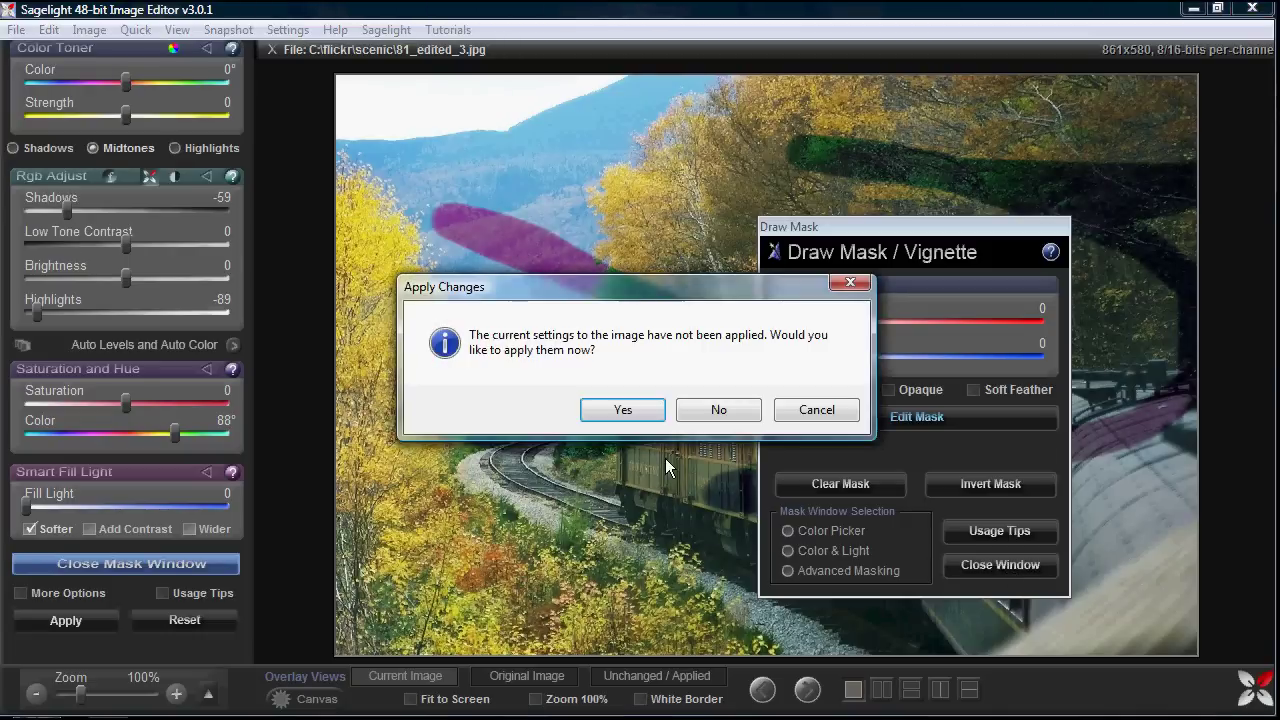
click(719, 405)
click(186, 620)
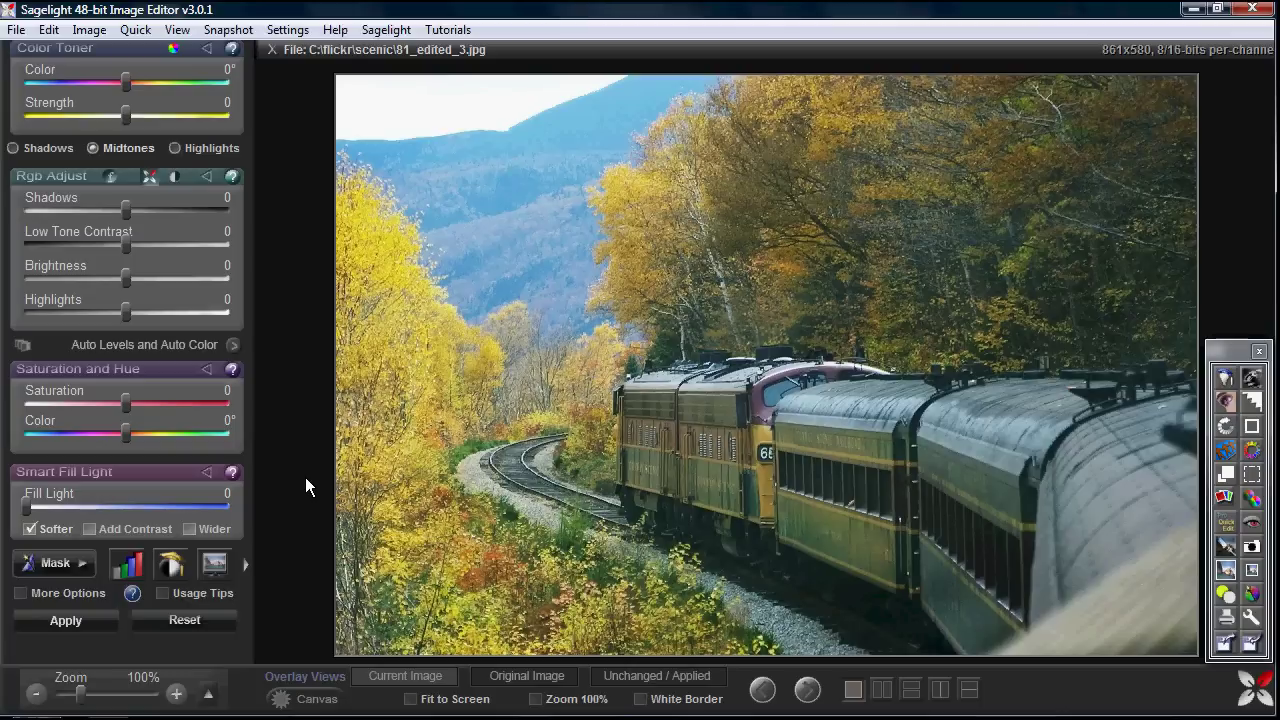
key(alt)
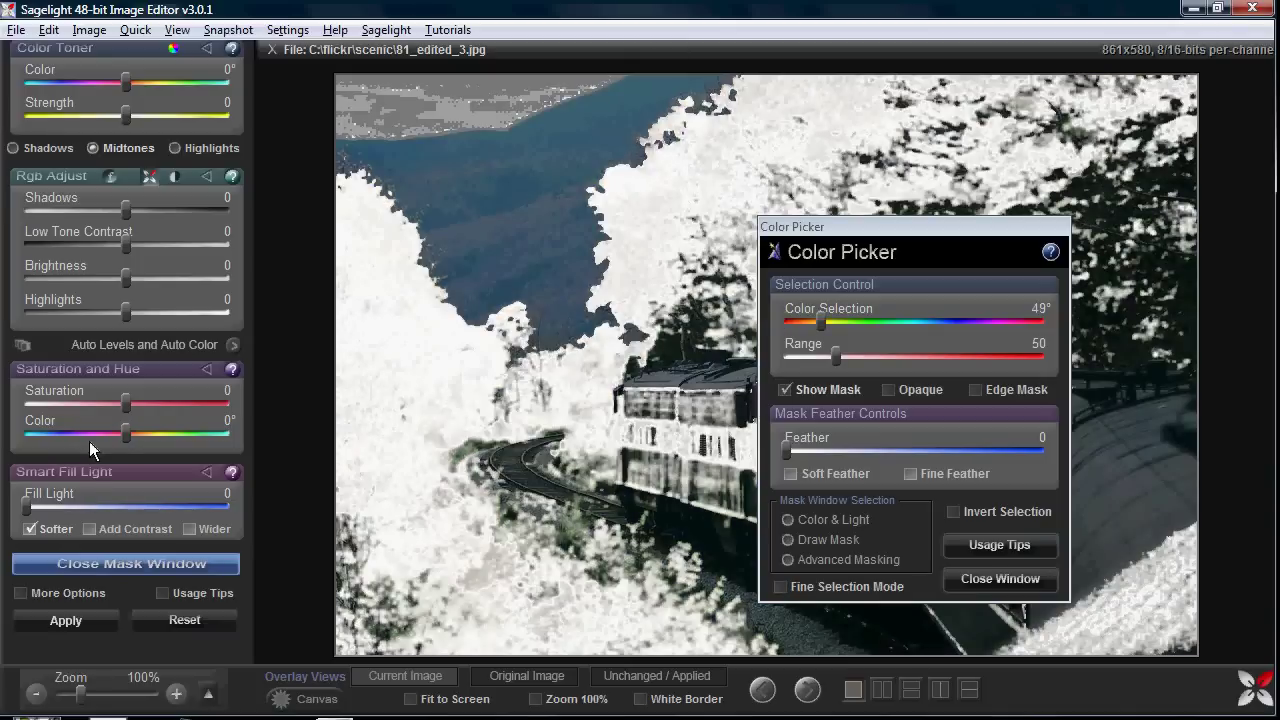
mouse_move(89, 441)
mouse_down()
mouse_move(73, 446)
mouse_move(101, 447)
mouse_up()
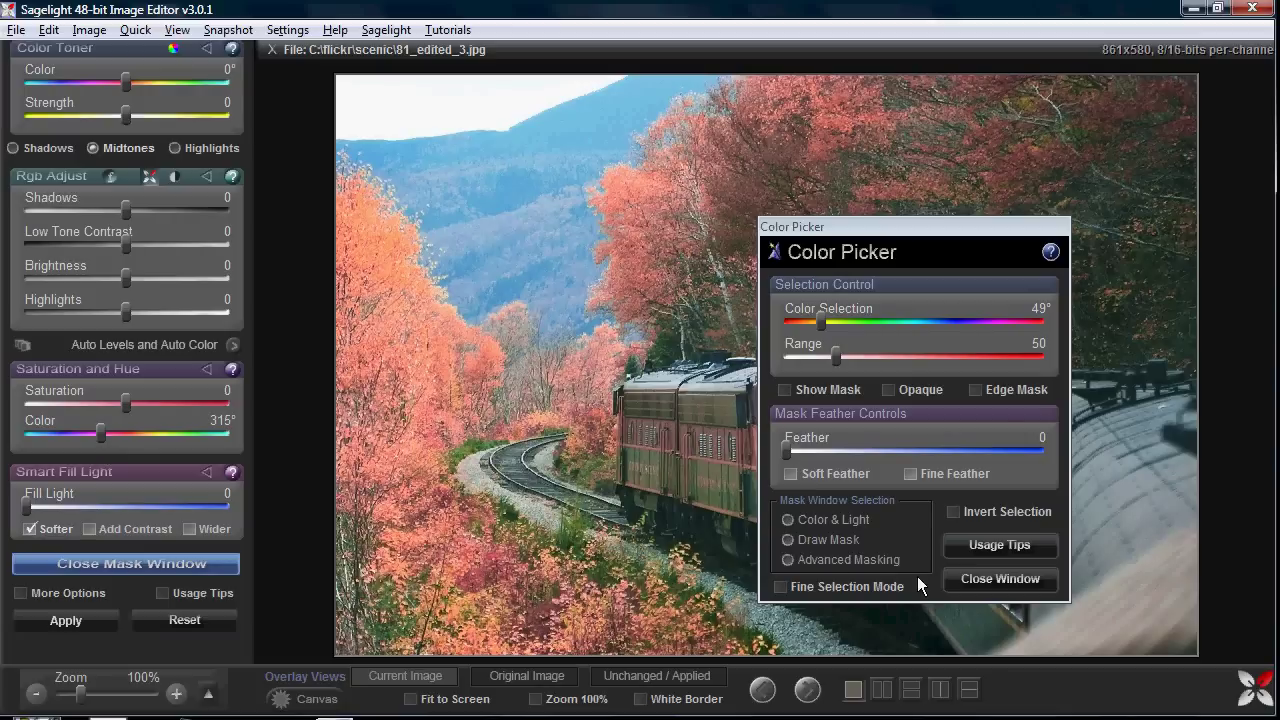
click(998, 579)
click(720, 409)
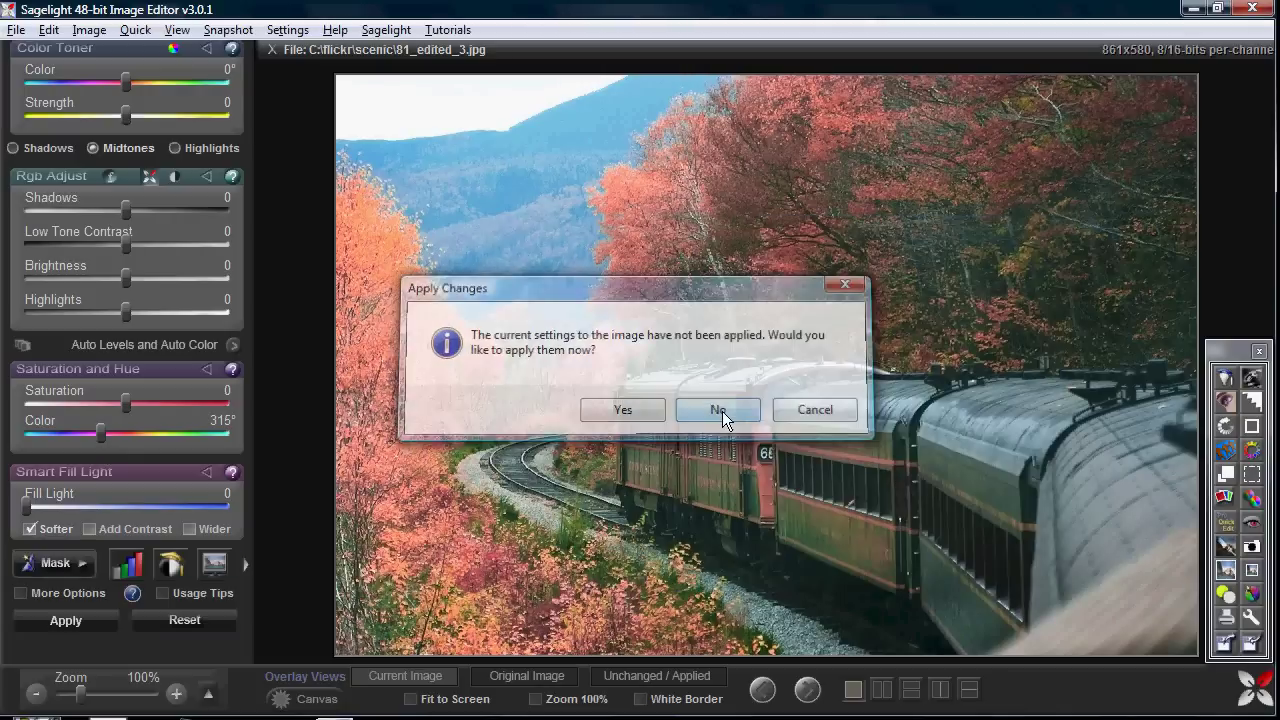
click(170, 621)
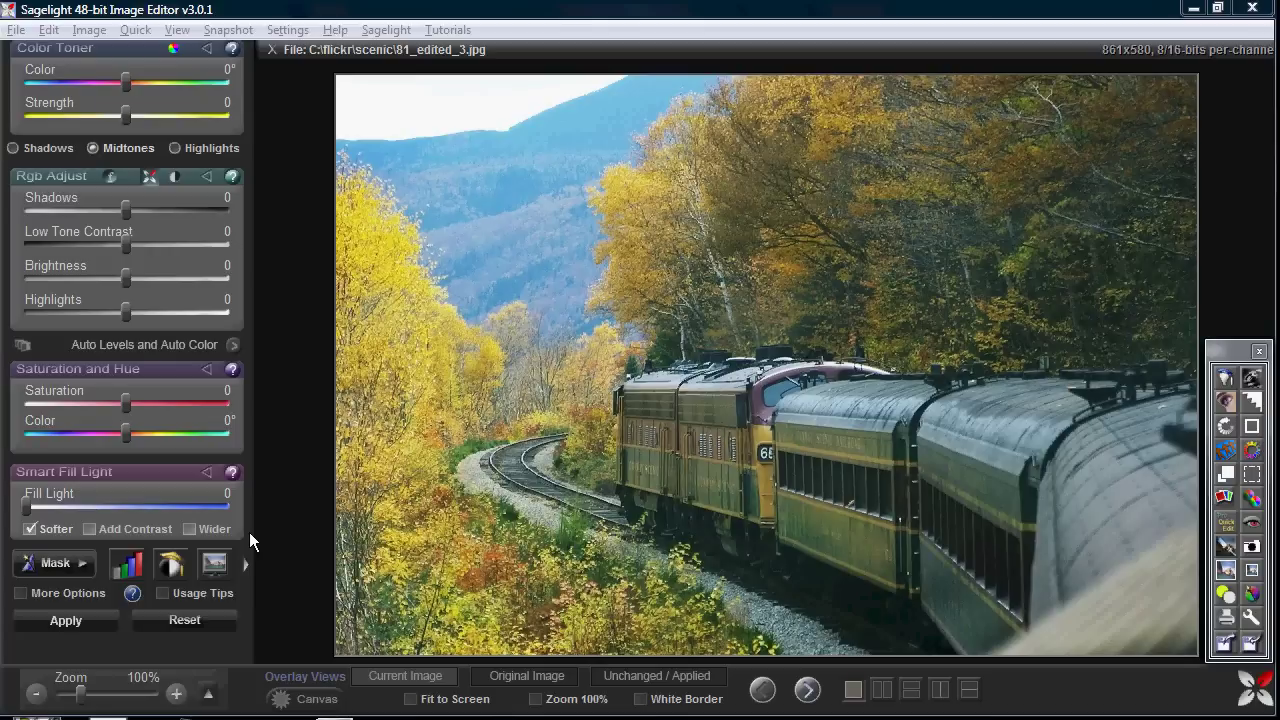
drag(125, 313, 224, 314)
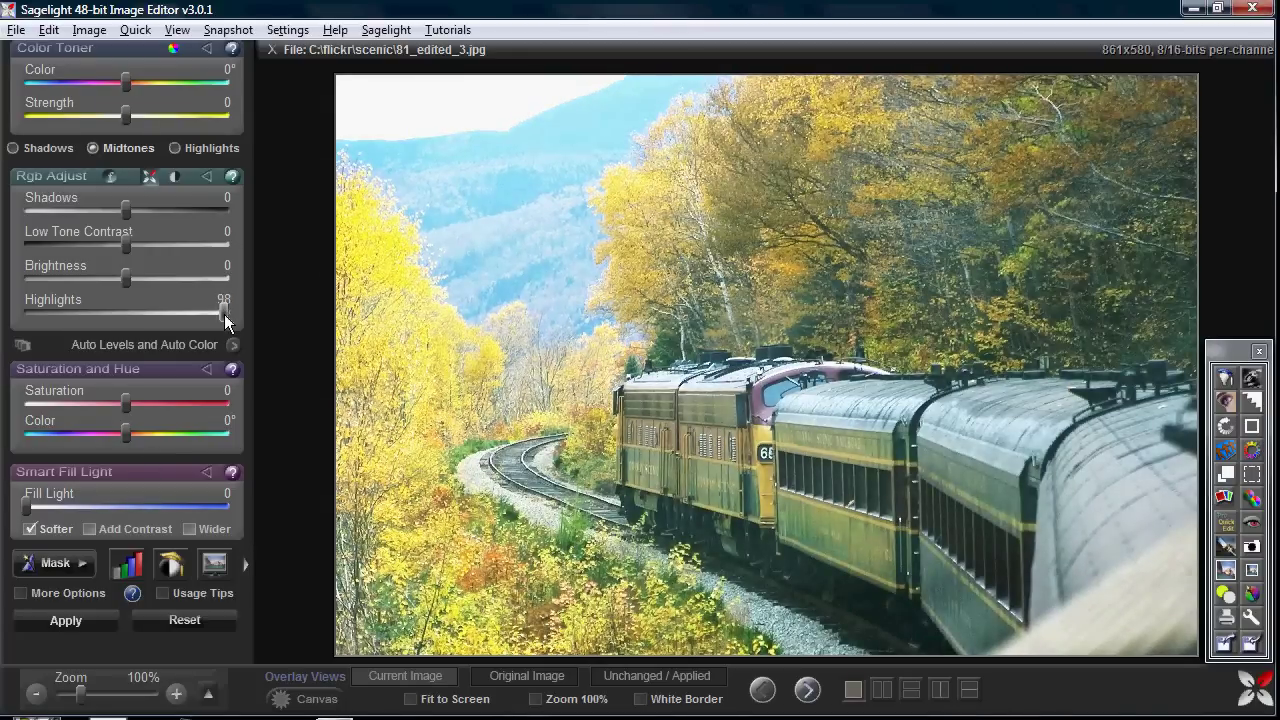
Step: Darken Shadows to -48 alongside Highlights at 98 and apply it to the photo
drag(126, 210, 78, 211)
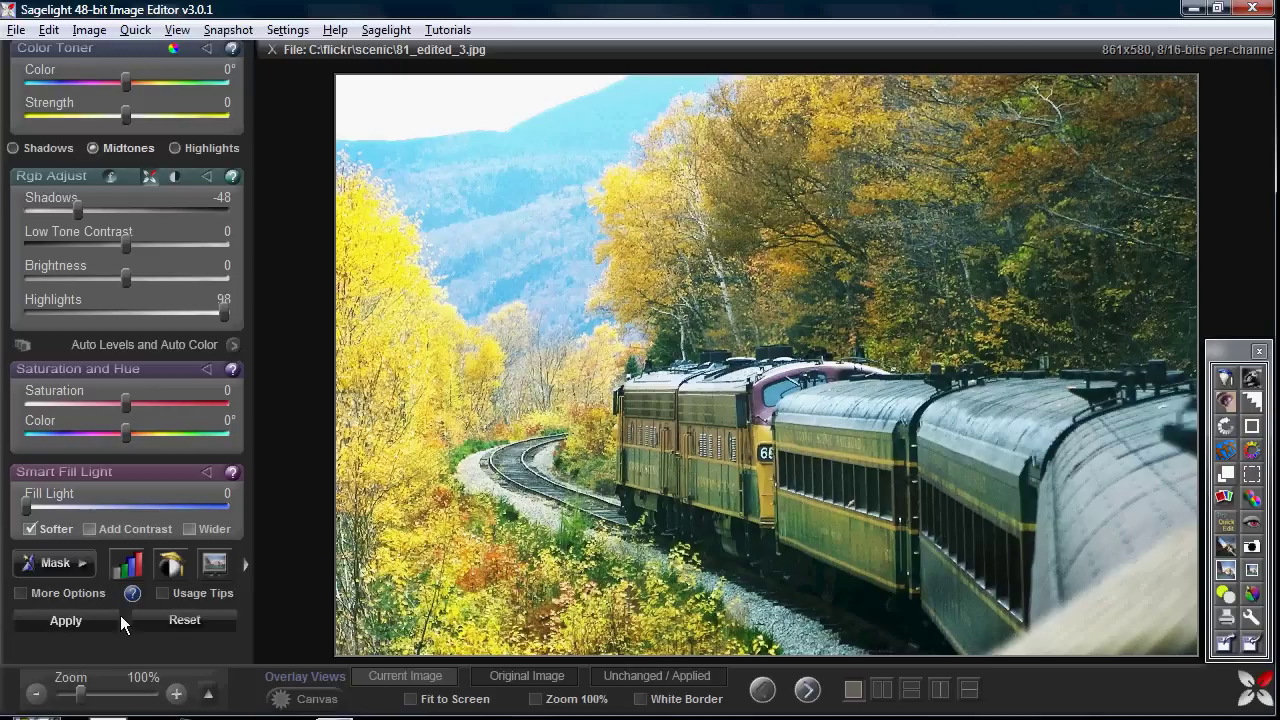
click(85, 622)
Step: Paint earlier colours back from sky to tracks with the Undo Brush, then drop Saturation to -100
click(49, 30)
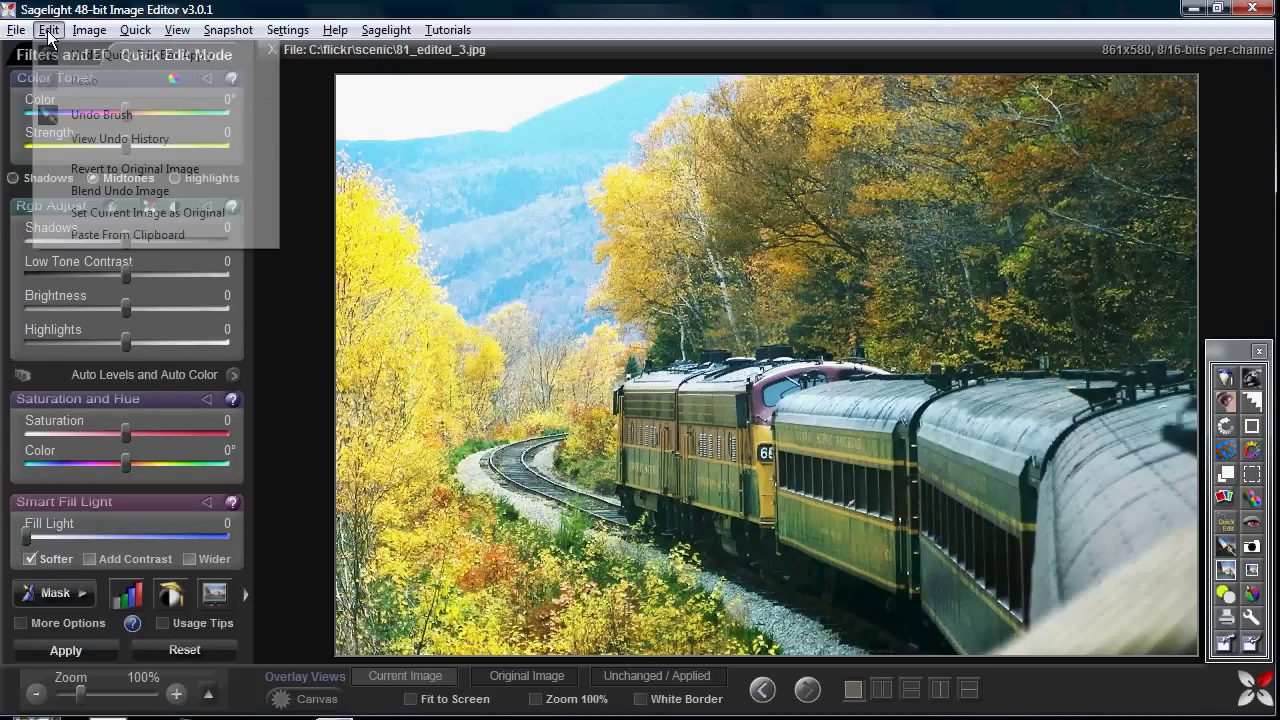
click(101, 114)
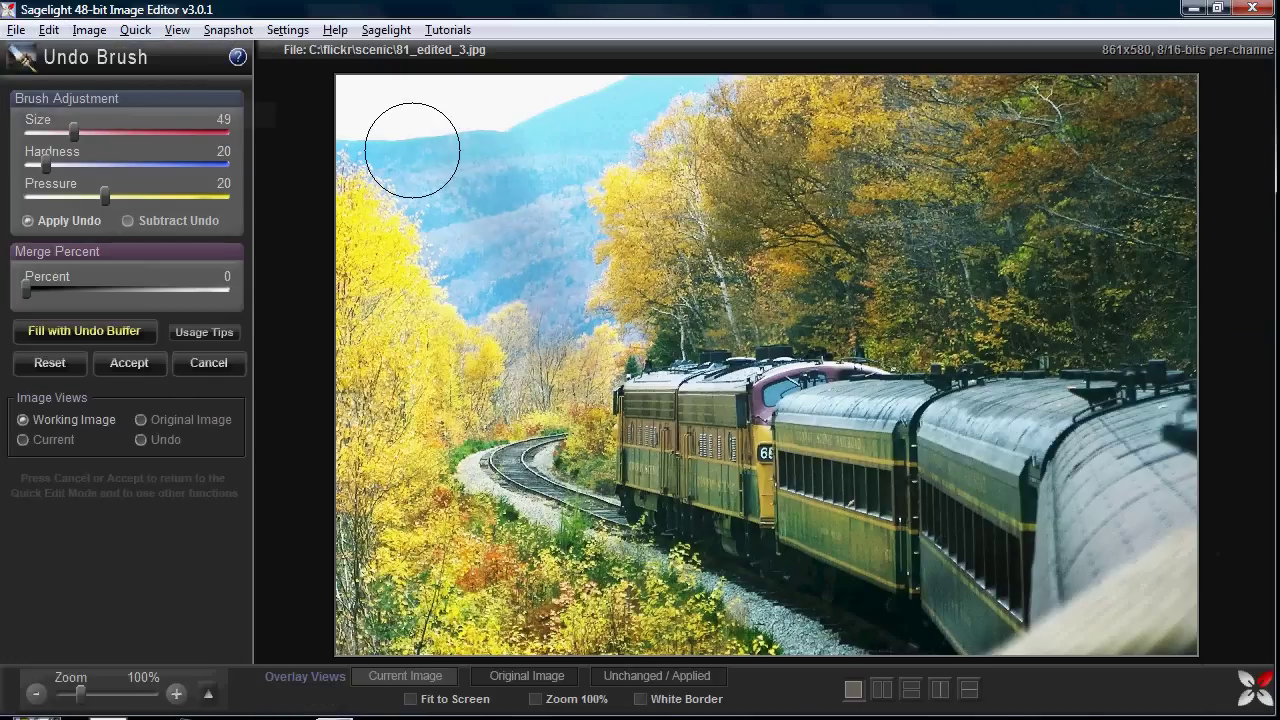
mouse_move(412, 150)
mouse_down()
mouse_move(521, 201)
mouse_move(603, 181)
mouse_move(579, 298)
mouse_move(680, 373)
mouse_move(666, 496)
mouse_move(610, 531)
mouse_move(786, 328)
mouse_move(401, 504)
mouse_move(504, 390)
mouse_move(432, 450)
mouse_up()
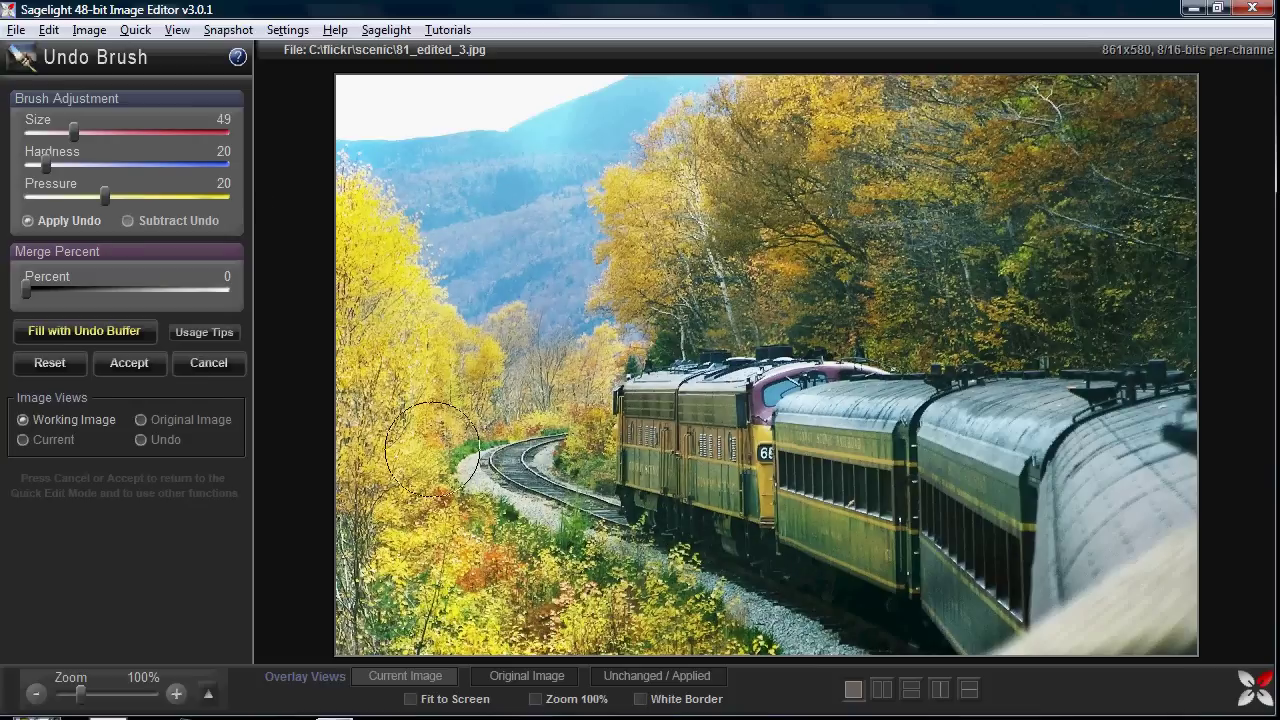
click(179, 364)
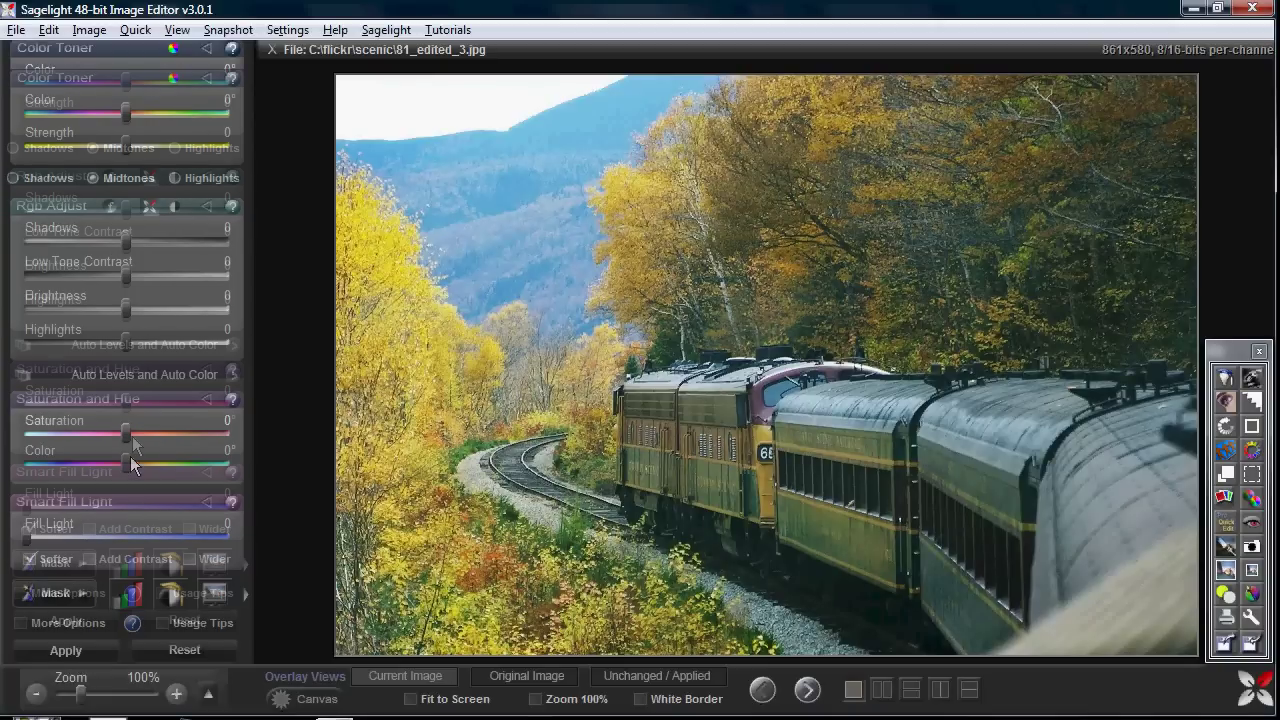
drag(133, 400, 6, 444)
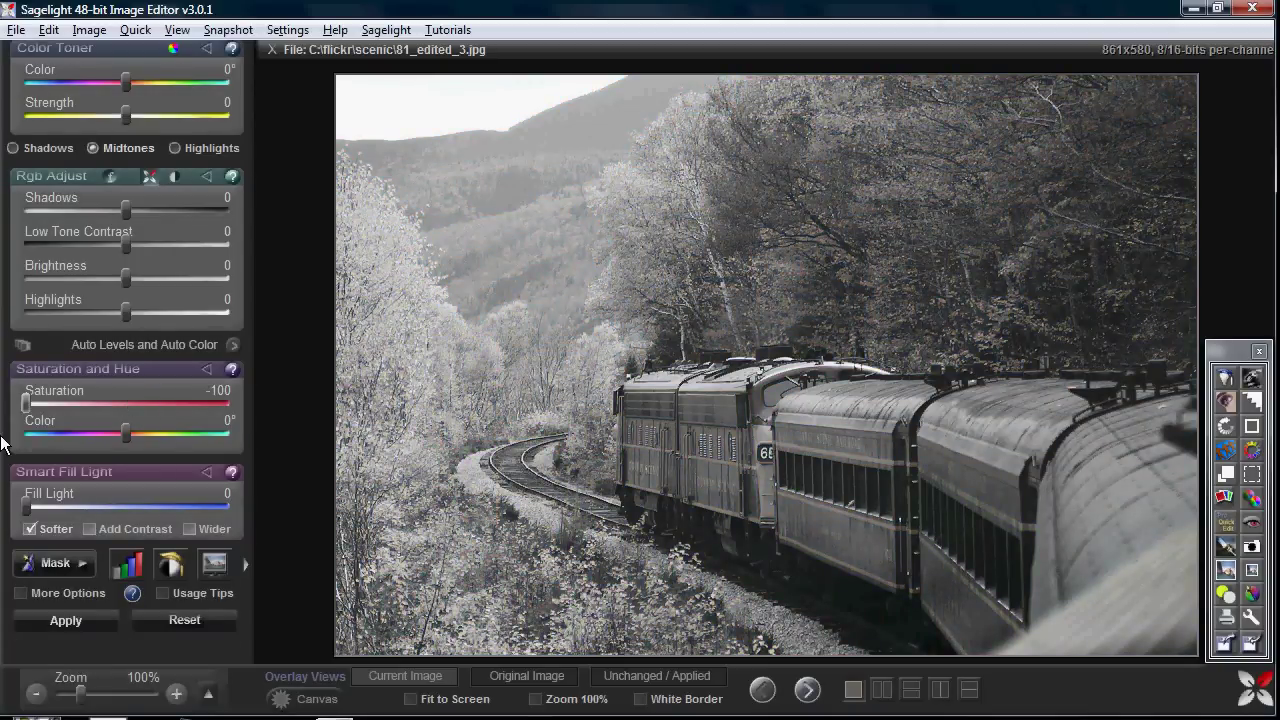
Step: Commit the grayscale conversion and paint colour back onto the train with the Undo Brush
click(83, 620)
click(48, 29)
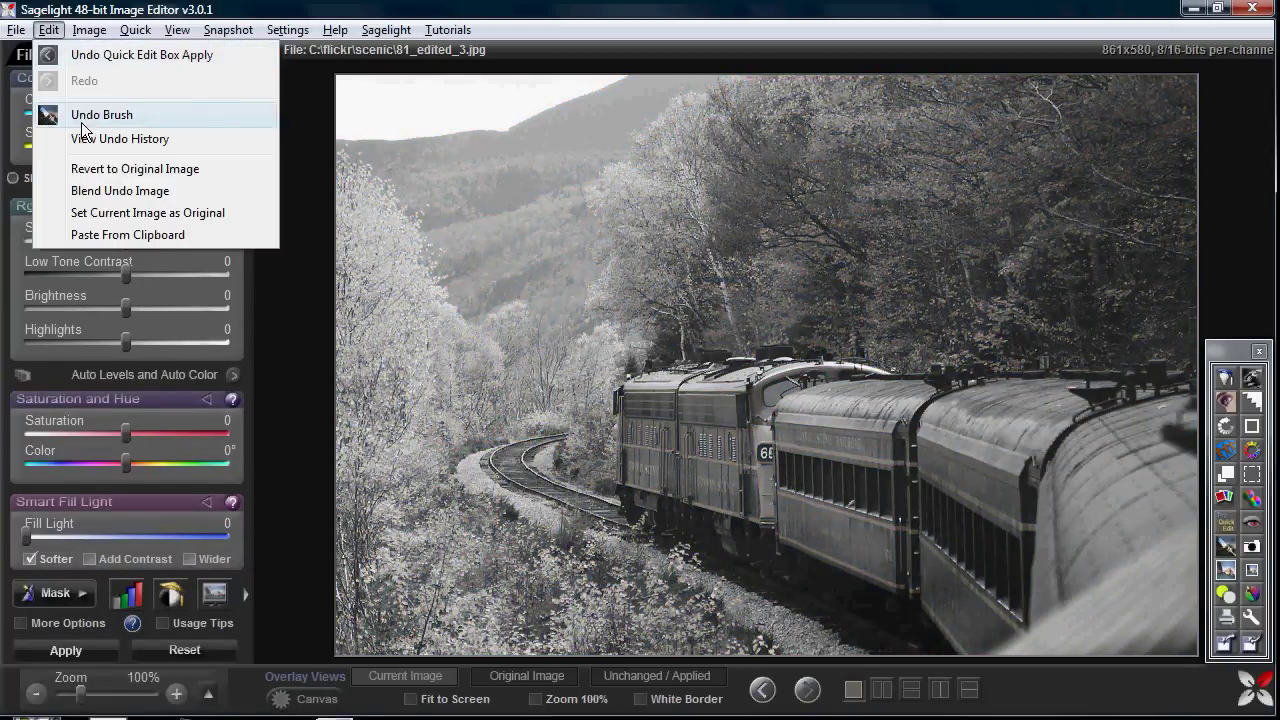
click(82, 124)
mouse_move(654, 397)
mouse_down()
mouse_move(686, 465)
mouse_move(850, 388)
mouse_move(1160, 492)
mouse_move(919, 522)
mouse_move(1170, 510)
mouse_move(1162, 470)
mouse_move(738, 452)
mouse_move(729, 509)
mouse_move(966, 566)
mouse_move(1190, 660)
mouse_move(793, 503)
mouse_move(471, 323)
mouse_move(500, 343)
mouse_up()
Step: Remove restored colour from the trees and yellow bush with a smaller, harder brush, then cancel the brushwork
click(140, 220)
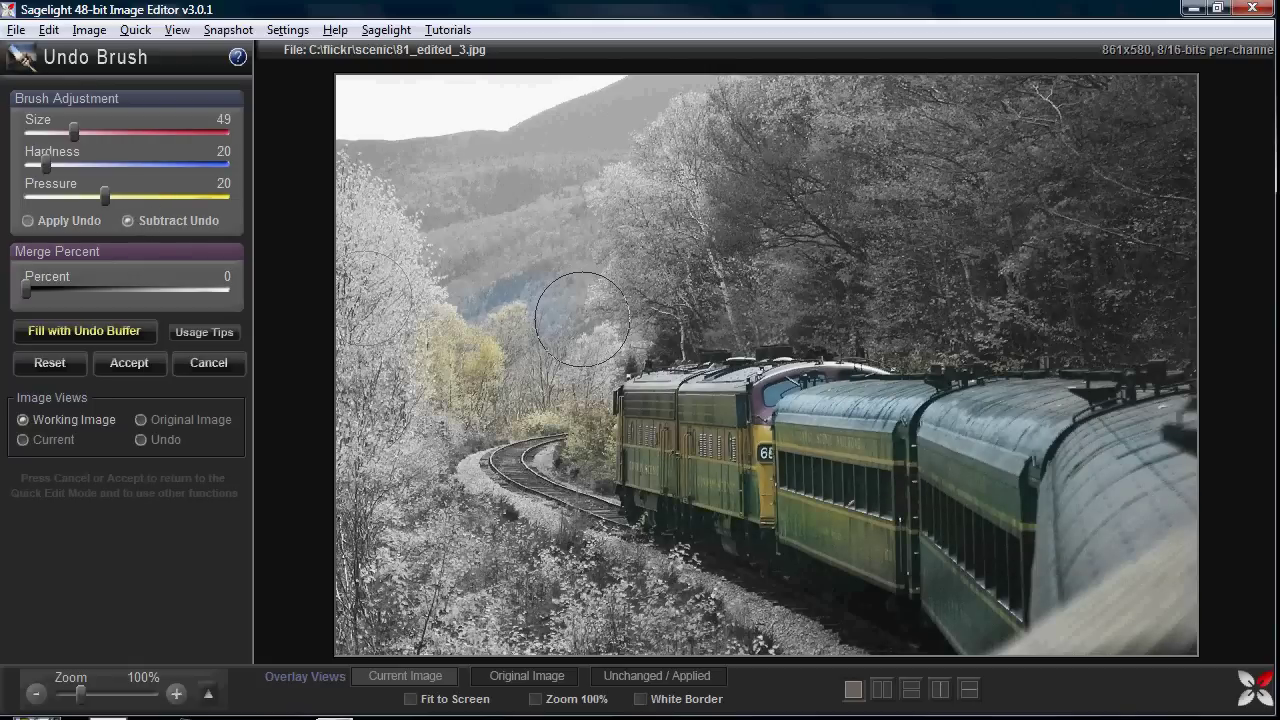
mouse_move(582, 318)
mouse_down()
mouse_move(528, 252)
mouse_move(523, 286)
mouse_up()
mouse_move(73, 131)
mouse_down()
mouse_move(48, 131)
mouse_move(154, 196)
mouse_up()
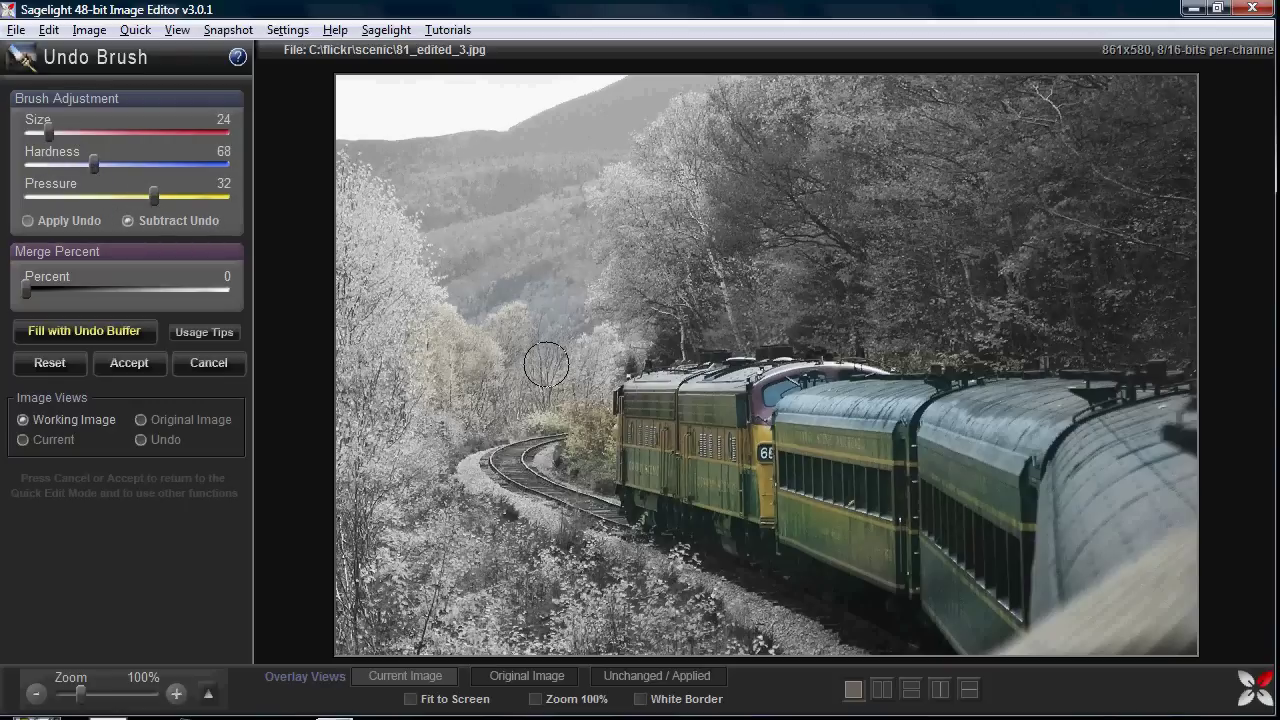
mouse_move(546, 365)
mouse_down()
mouse_move(500, 514)
mouse_move(546, 457)
mouse_move(582, 362)
mouse_move(566, 506)
mouse_move(593, 390)
mouse_move(603, 473)
mouse_move(580, 498)
mouse_move(596, 383)
mouse_move(615, 488)
mouse_up()
click(78, 221)
click(174, 220)
key(Escape)
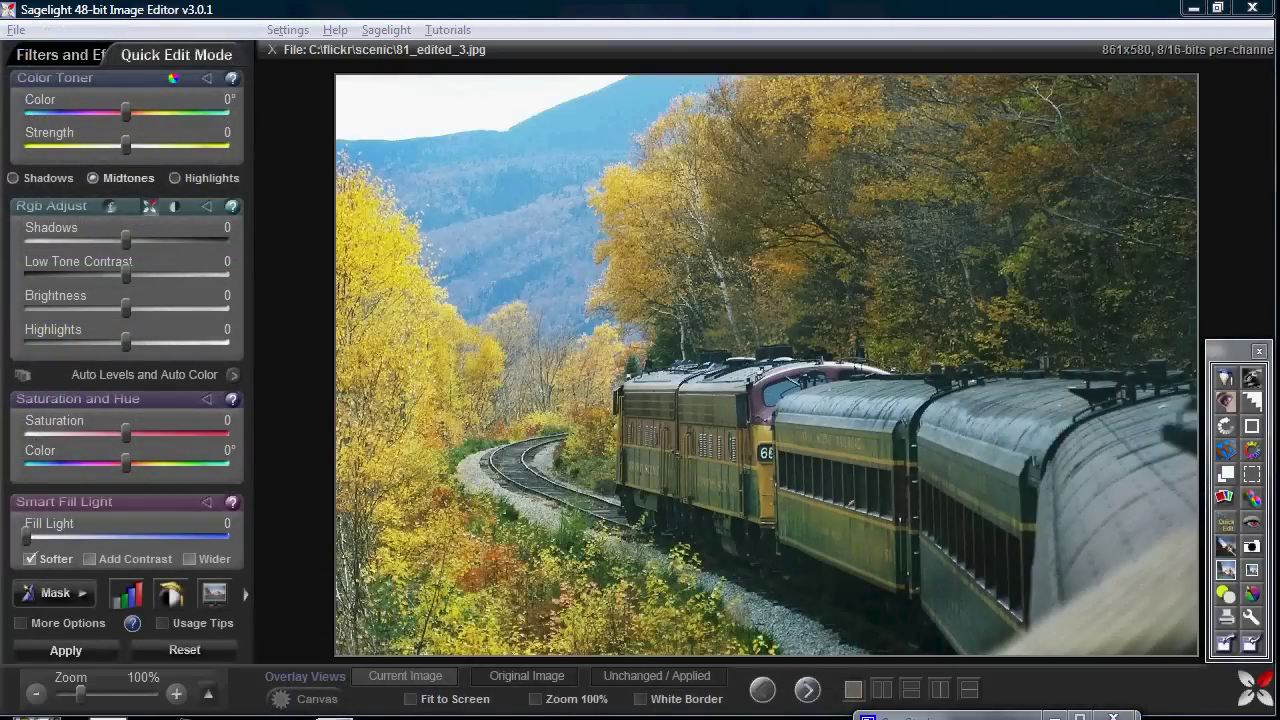
Step: Drop Saturation to -100 and apply the grayscale conversion
scroll(299, 548, down, 1)
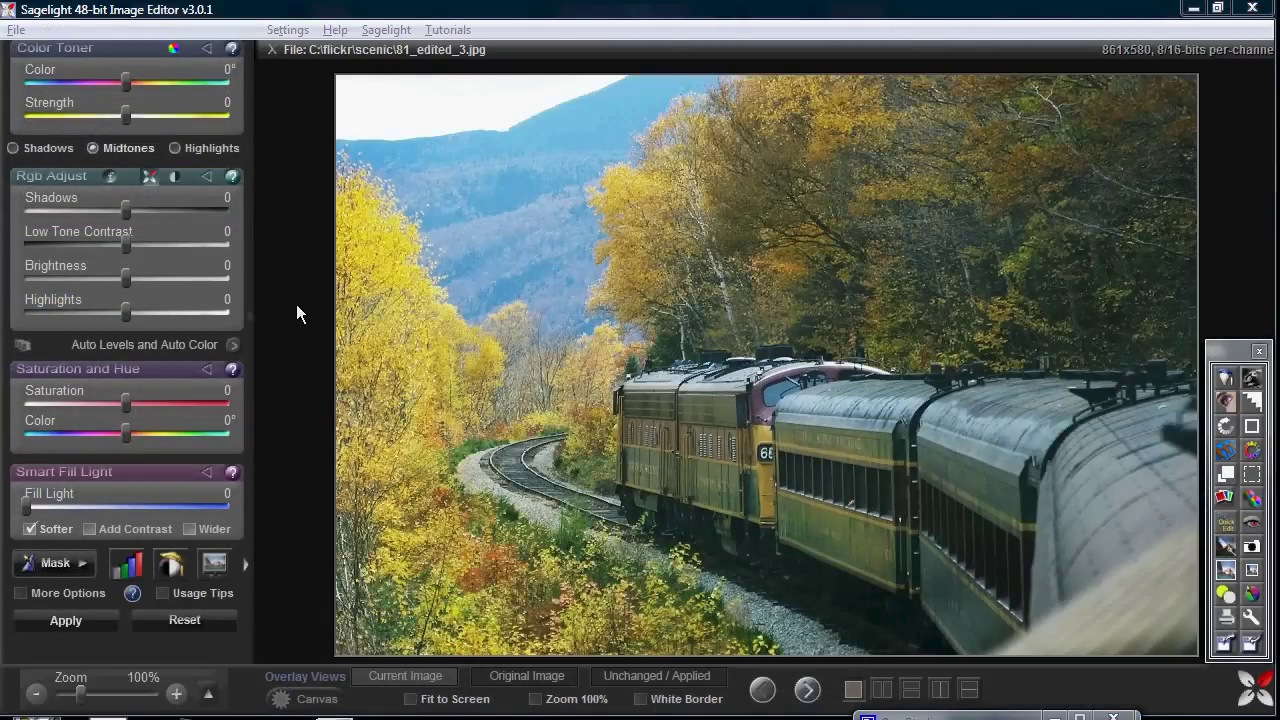
scroll(121, 14, up, 1)
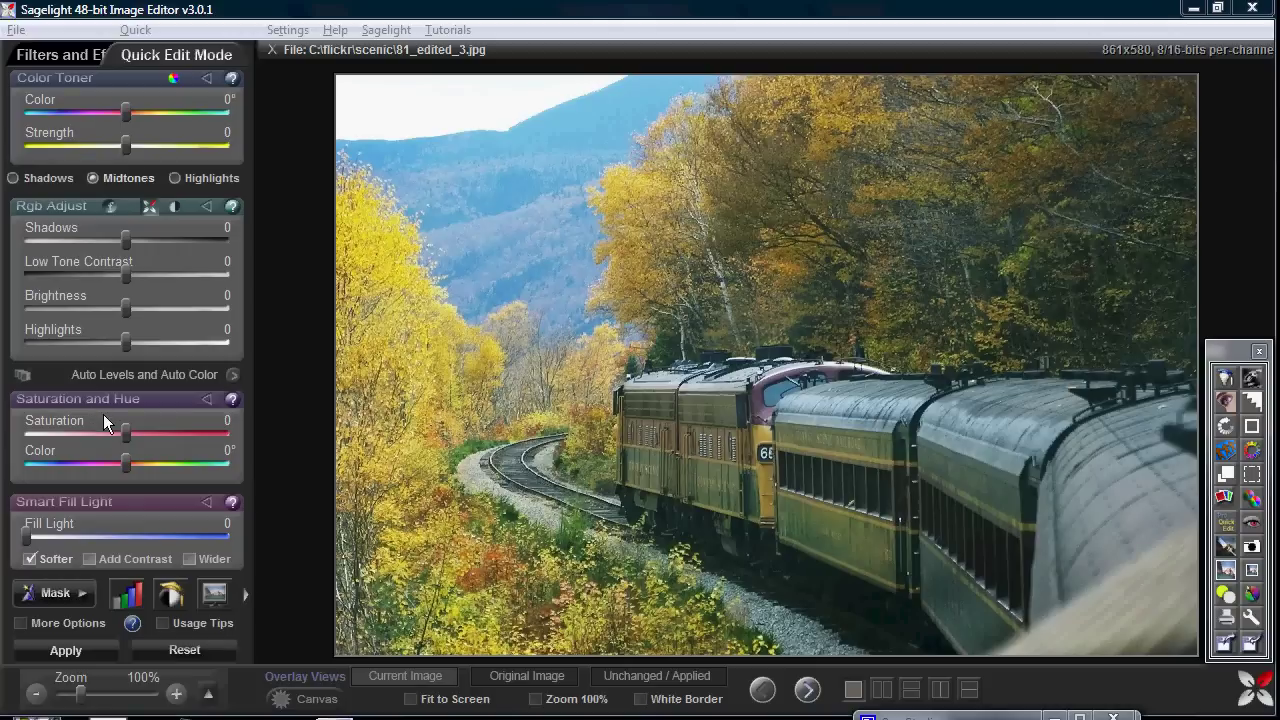
scroll(109, 417, down, 1)
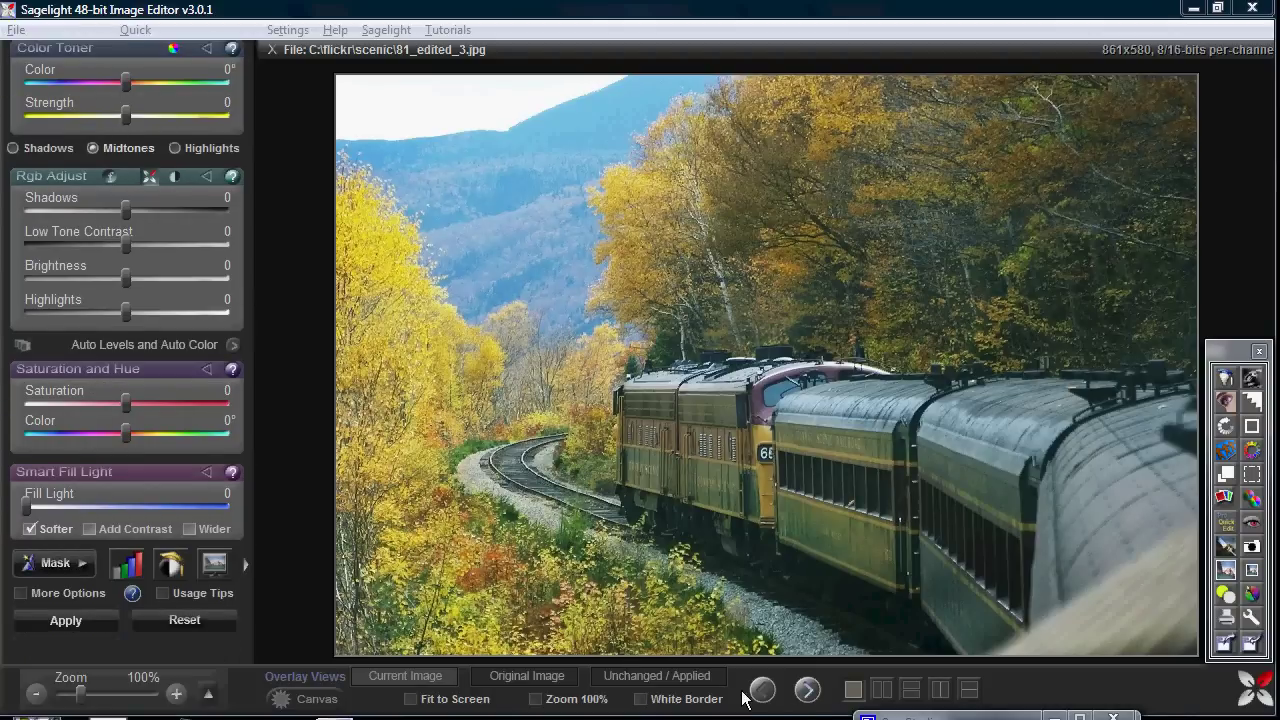
drag(90, 404, 8, 412)
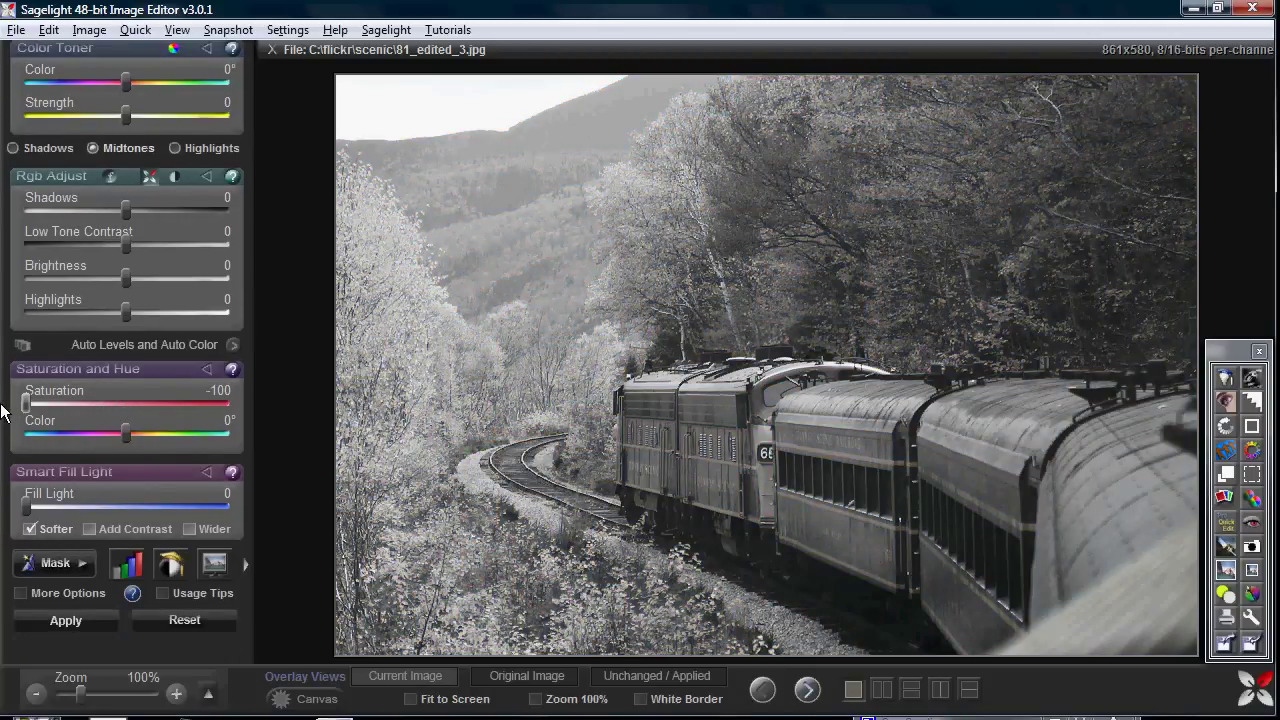
click(88, 623)
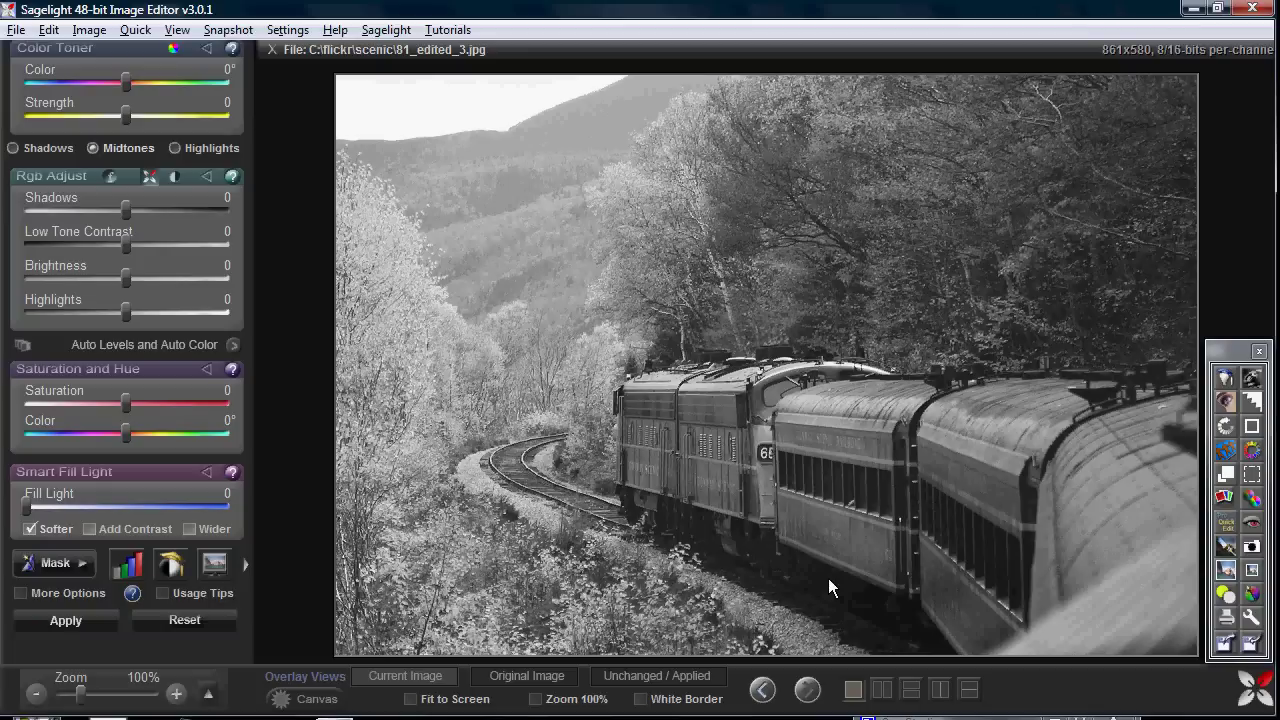
Step: Undo, redo, then undo the grayscale conversion to compare colour and grayscale versions
click(766, 692)
click(807, 690)
click(763, 690)
Step: Redo the grayscale conversion, set Highlights to 69 and Shadows to about -85, and apply
click(805, 692)
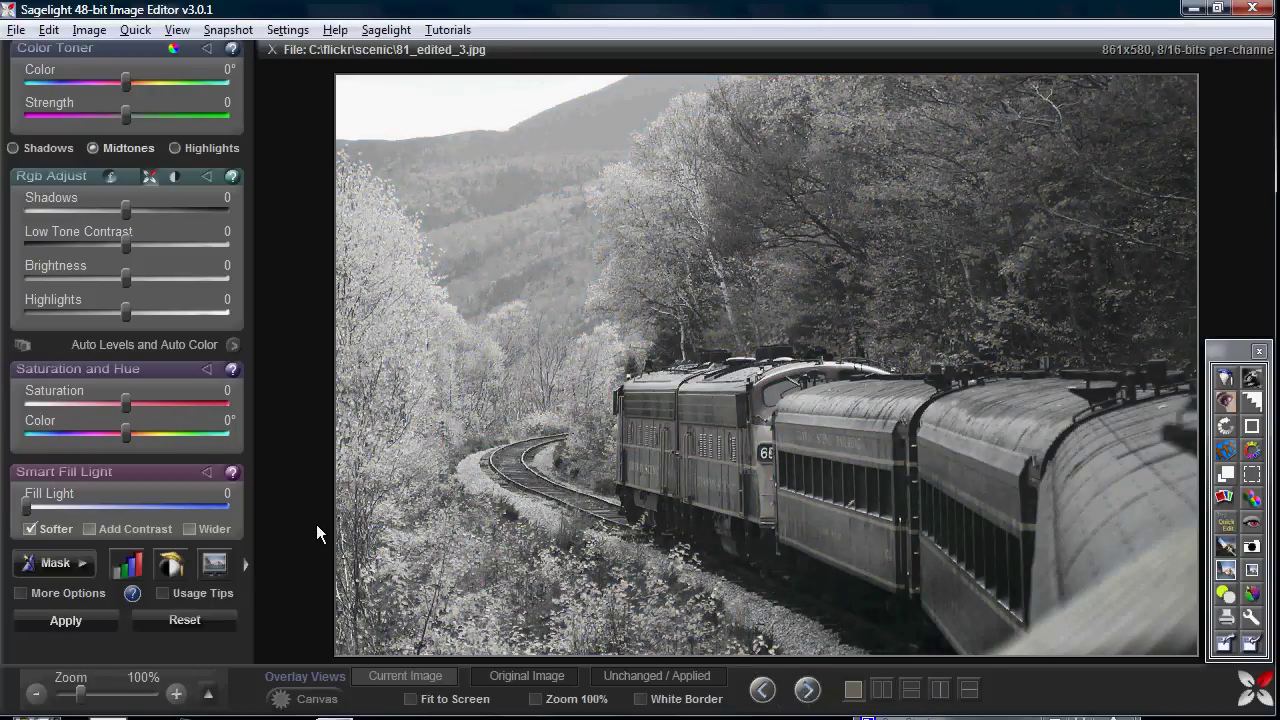
drag(137, 314, 195, 314)
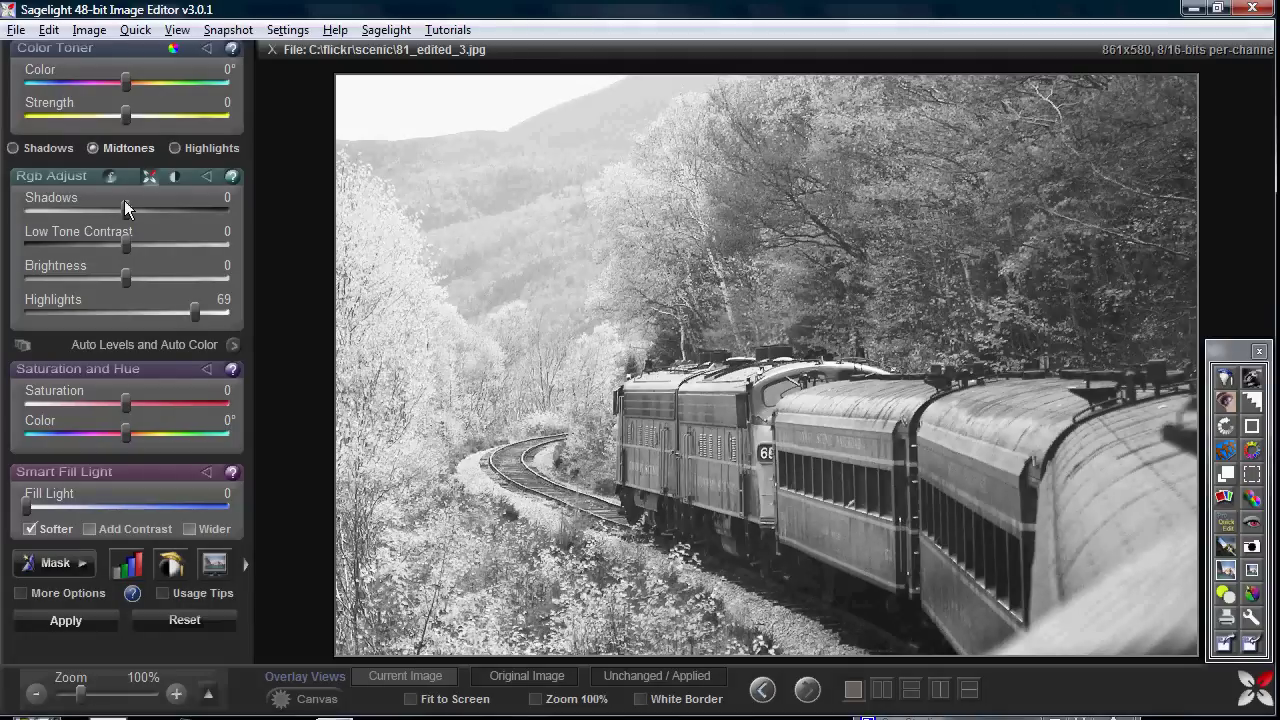
drag(123, 207, 62, 220)
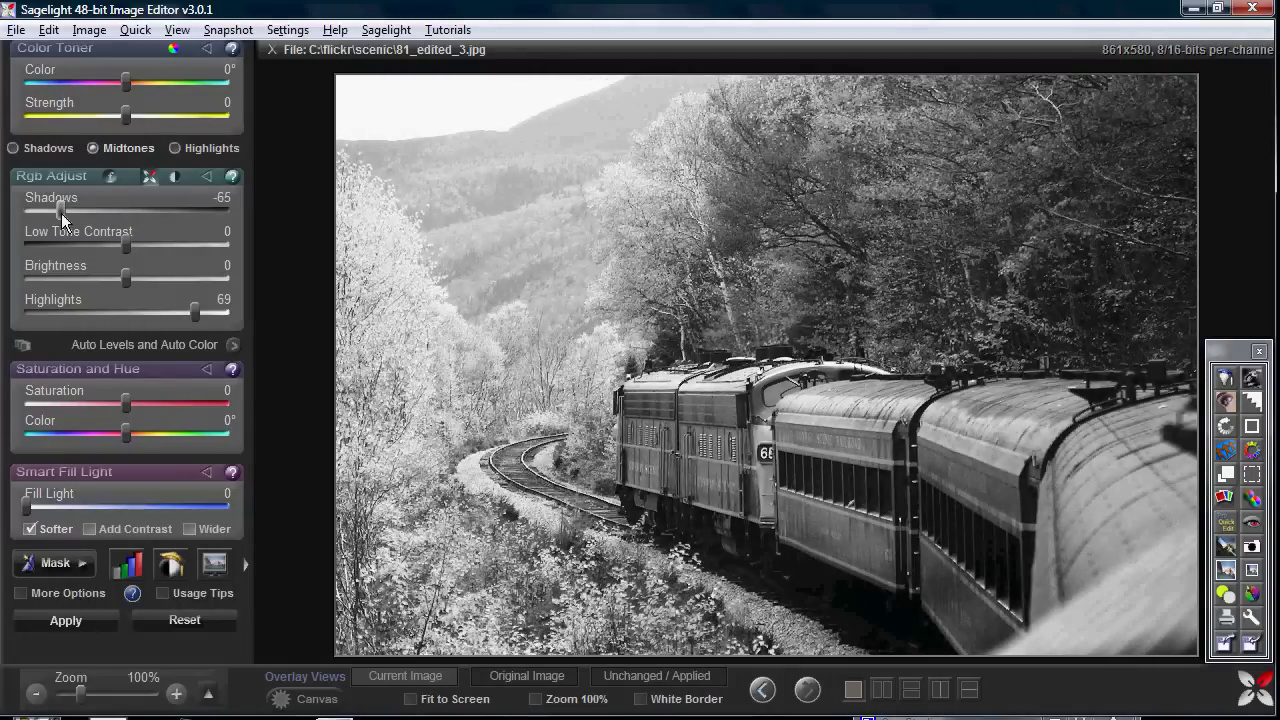
drag(62, 220, 42, 222)
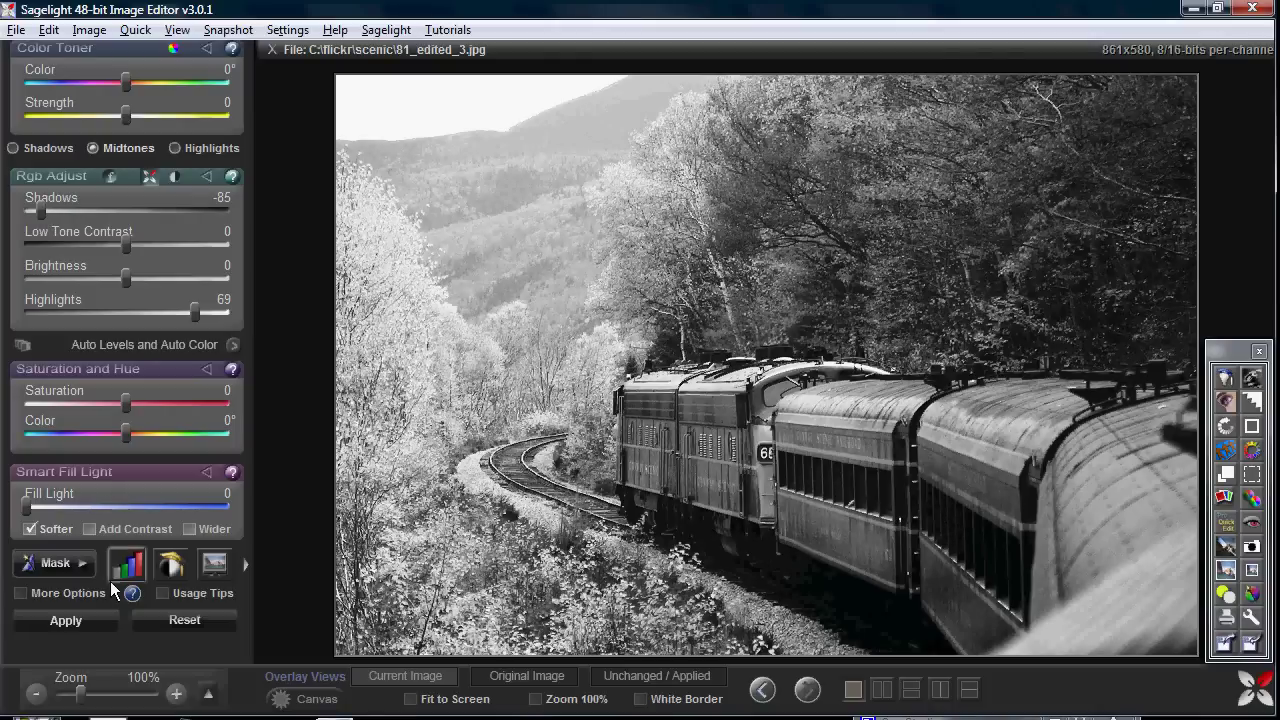
click(90, 621)
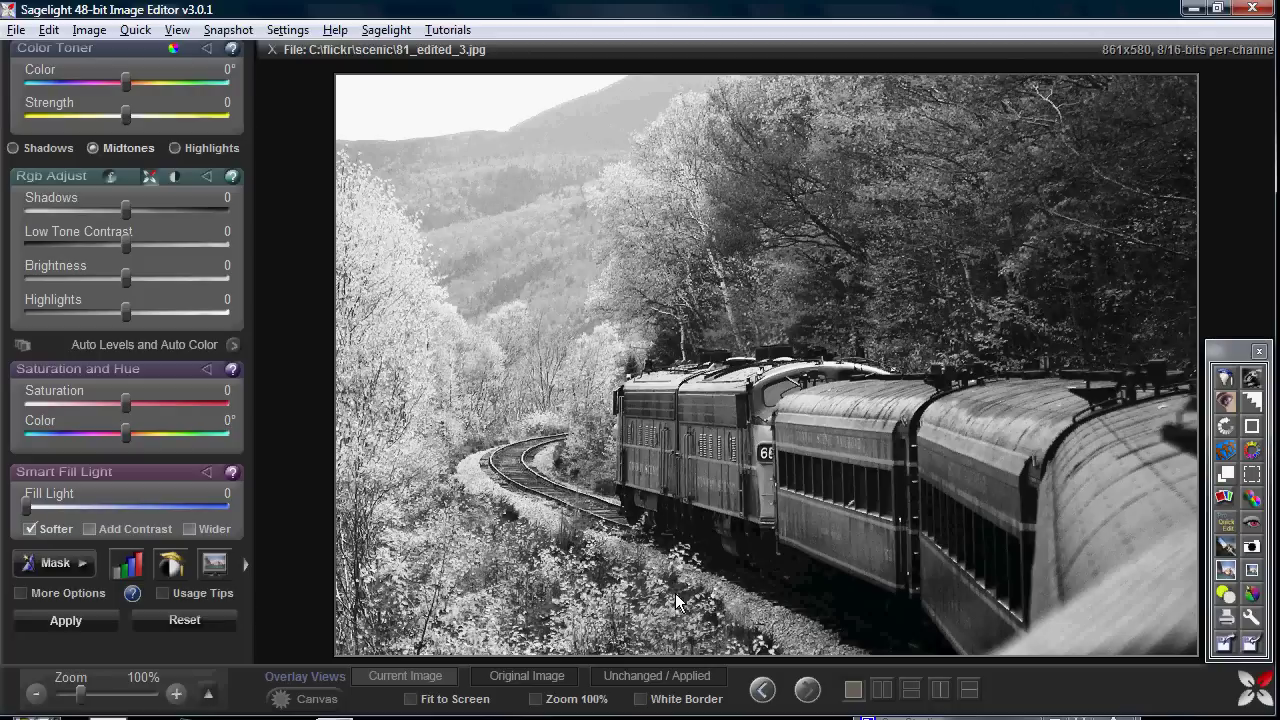
Step: Undo and redo through the colour, grayscale and contrast-boosted versions, landing on plain grayscale
click(762, 690)
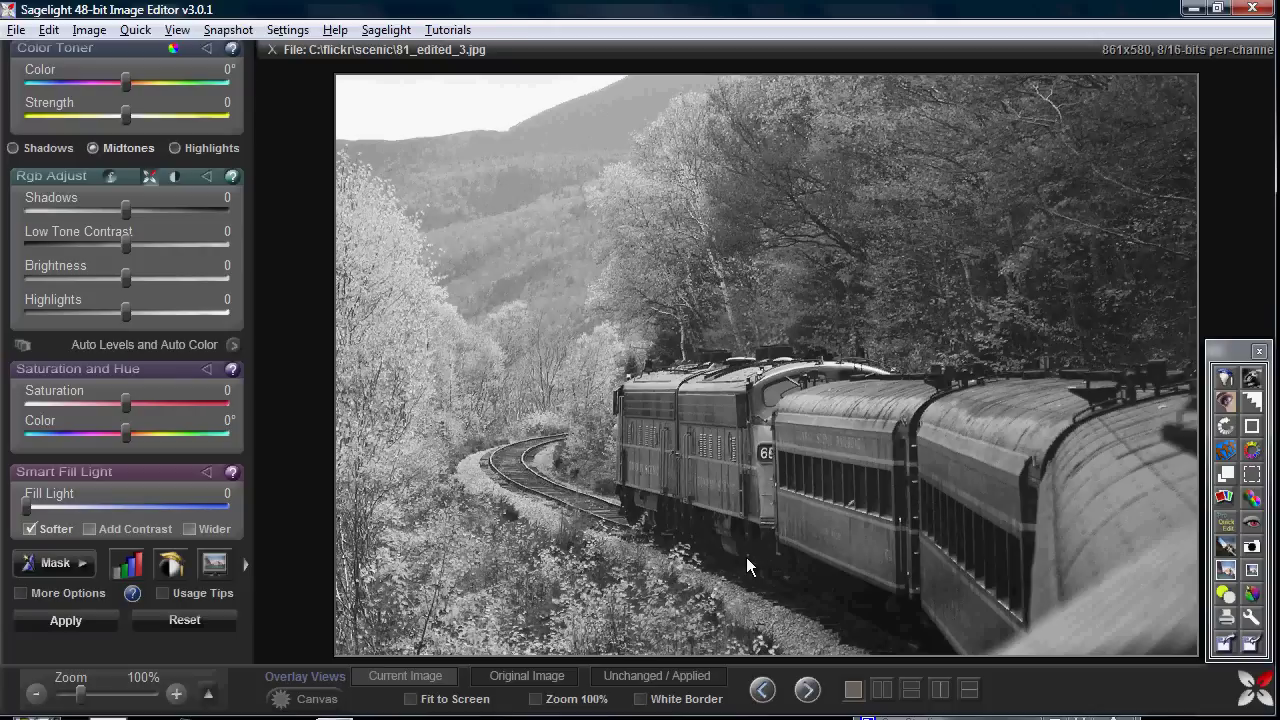
click(762, 690)
click(801, 691)
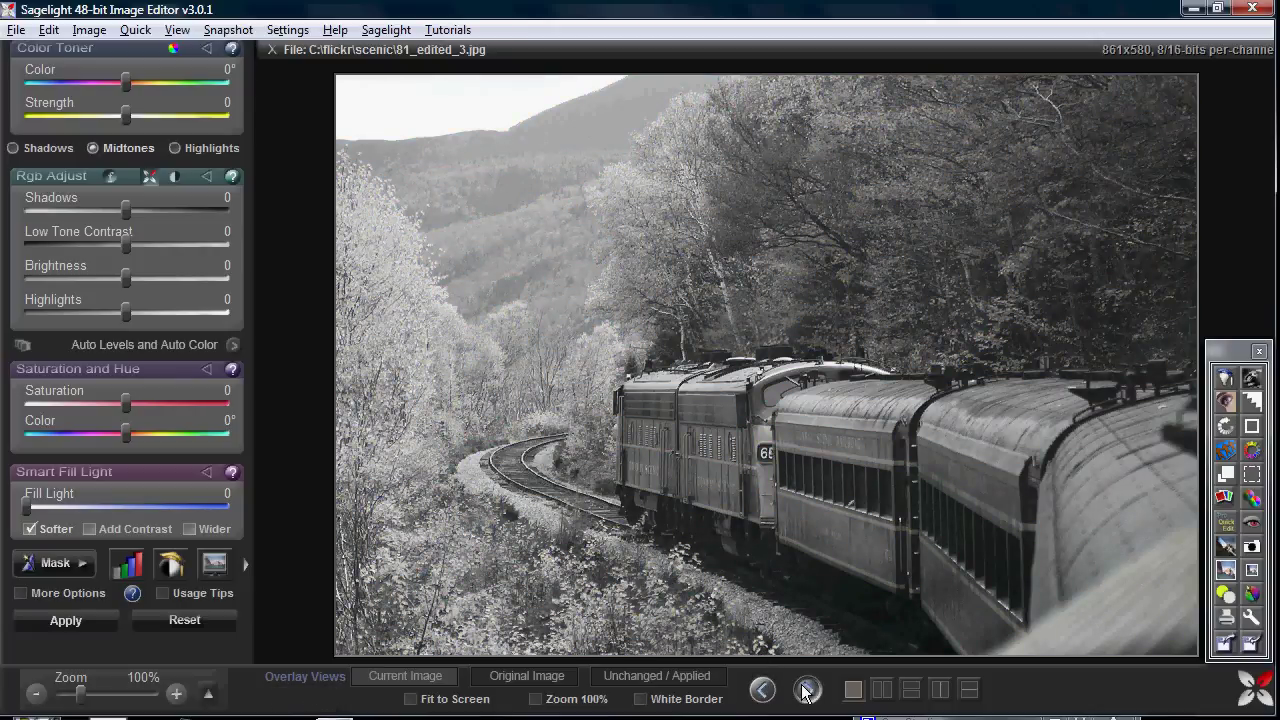
click(805, 690)
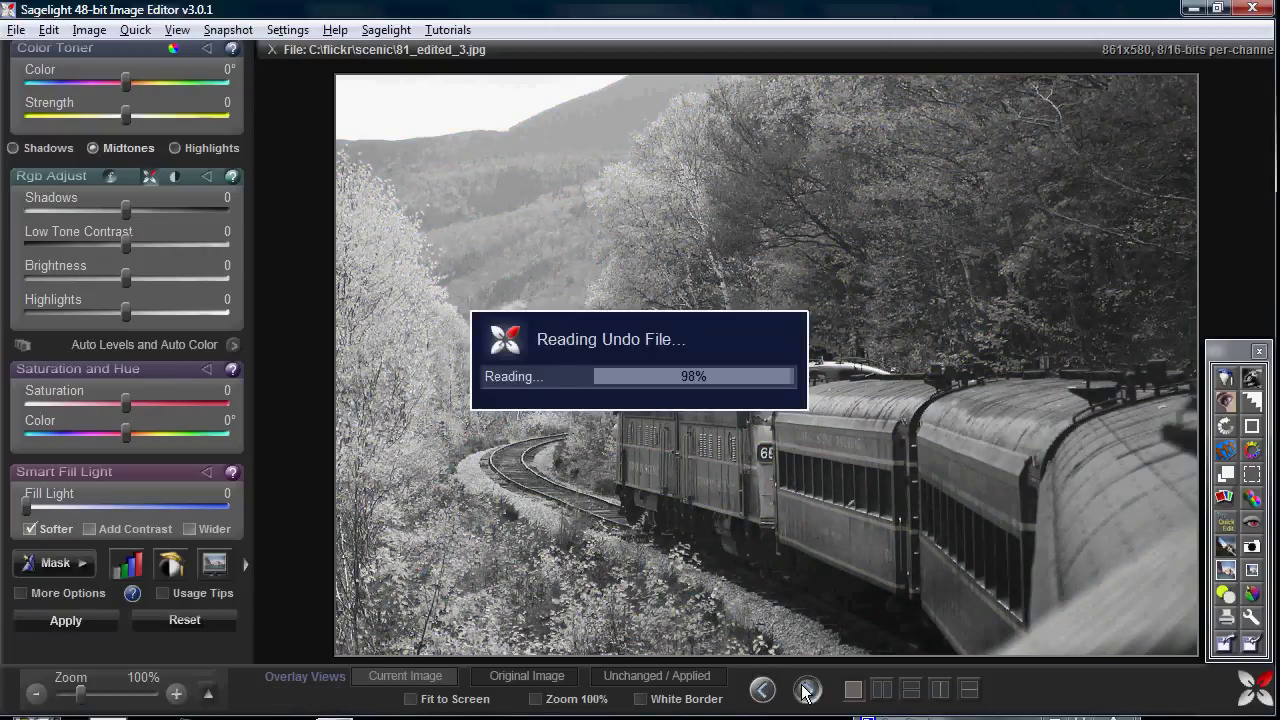
click(764, 690)
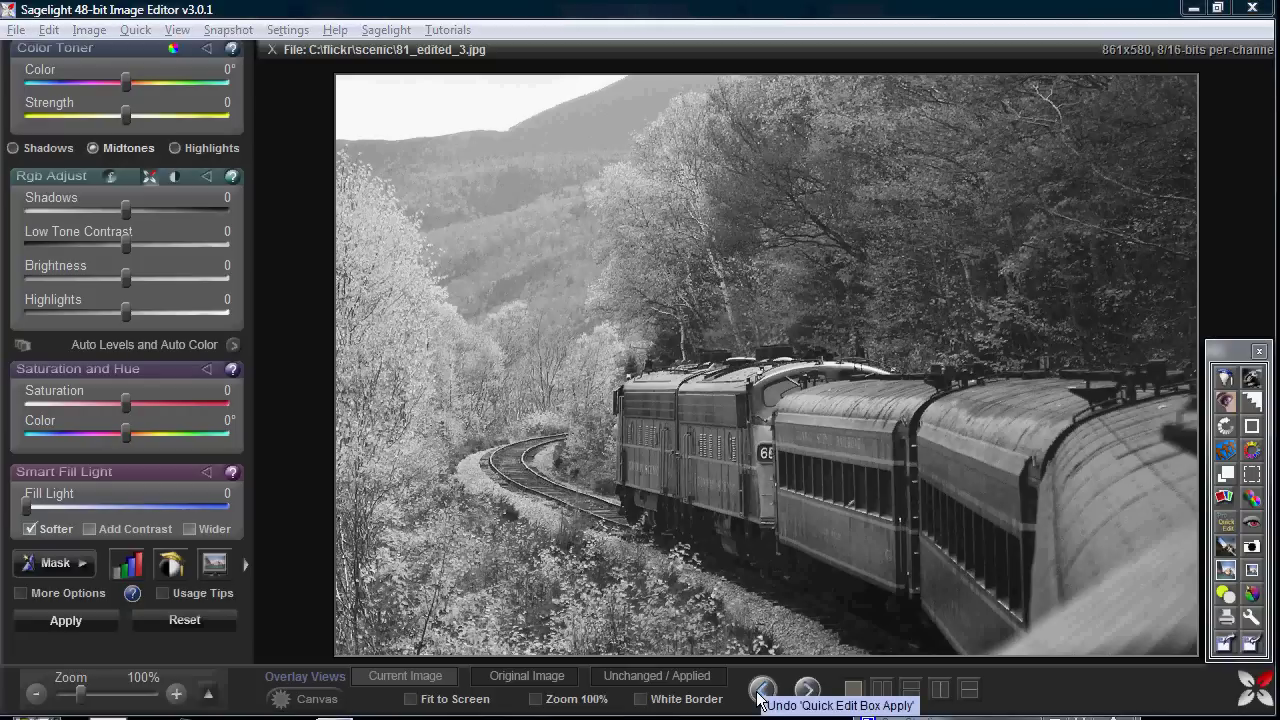
Step: Step back to the original colour photo and forward again to the grayscale version
click(762, 690)
click(807, 690)
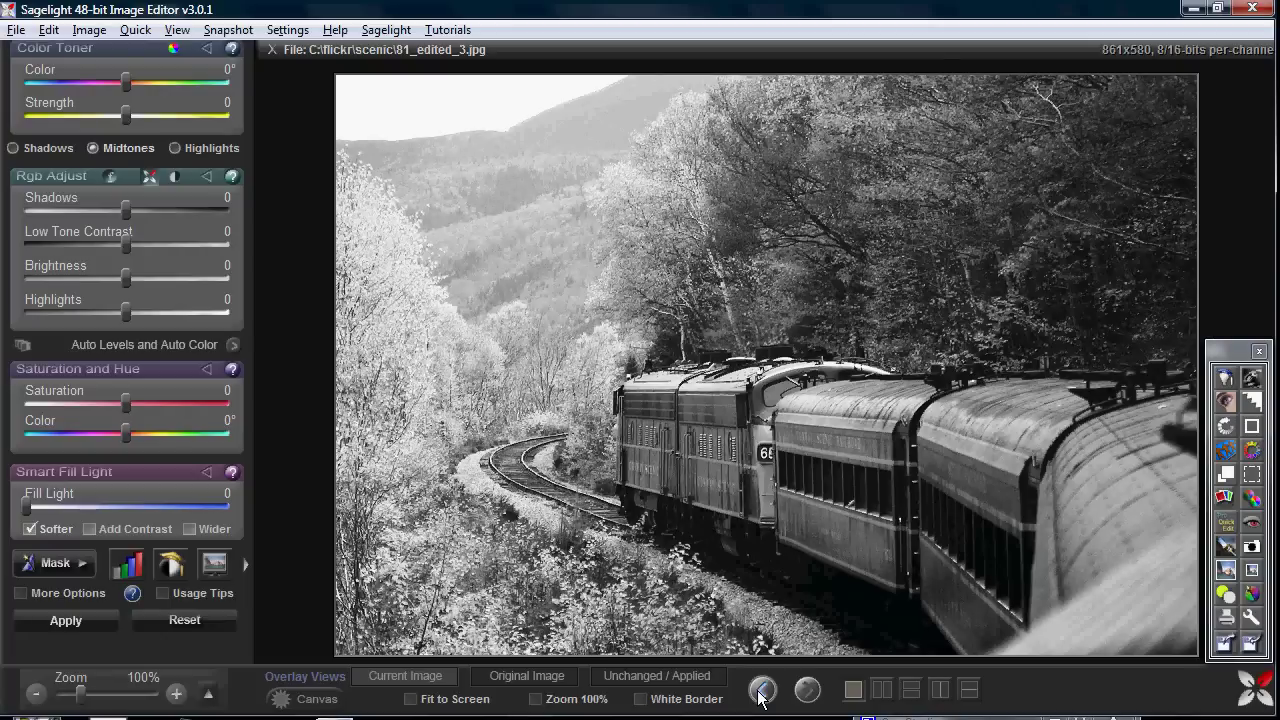
click(762, 690)
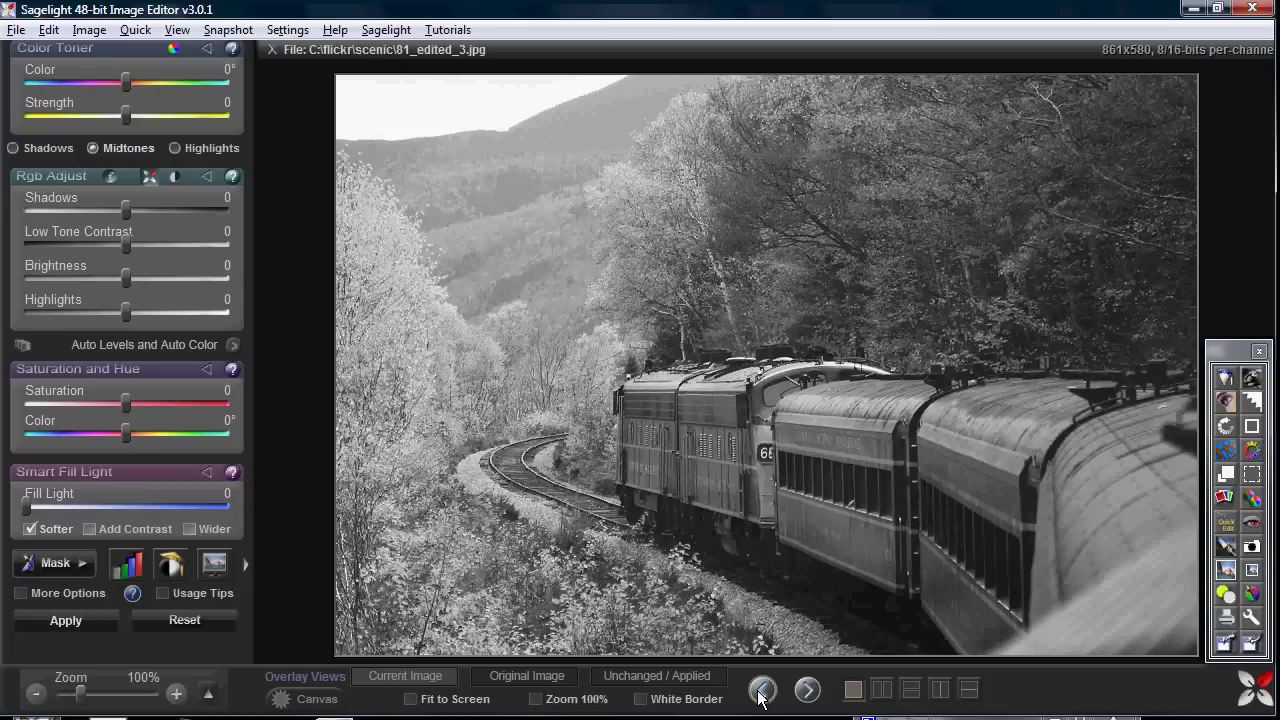
click(762, 690)
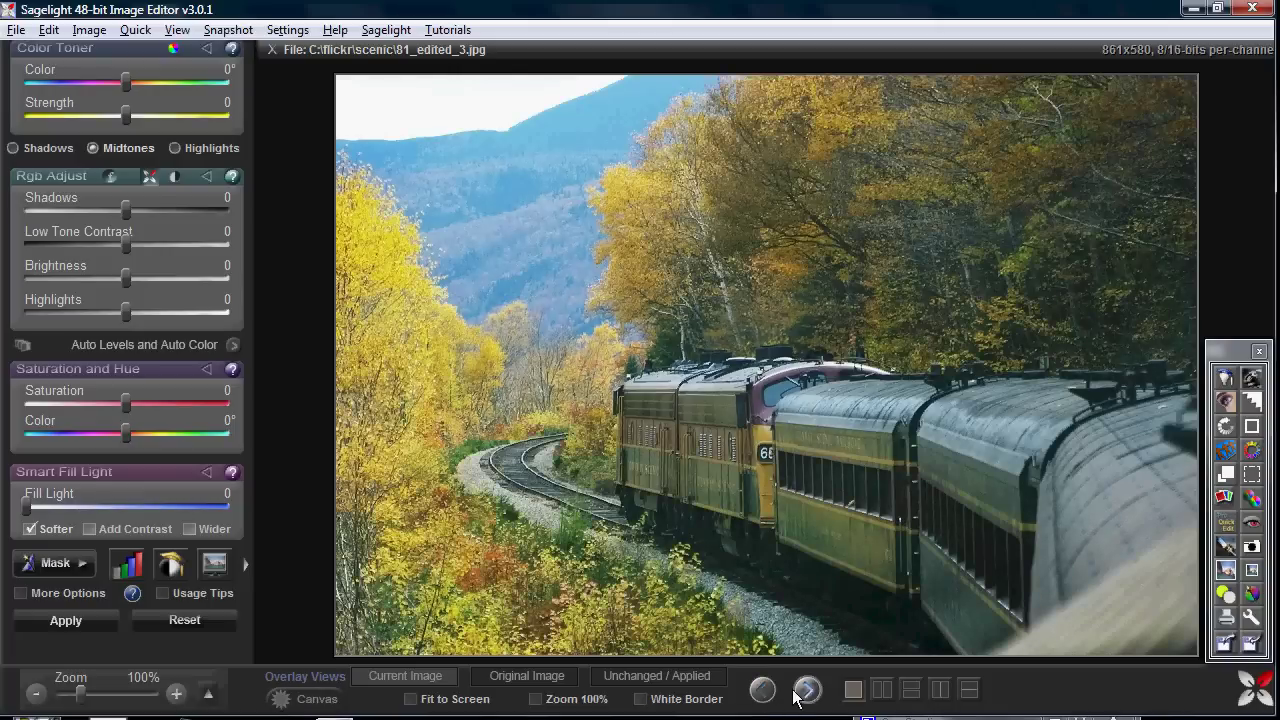
click(807, 690)
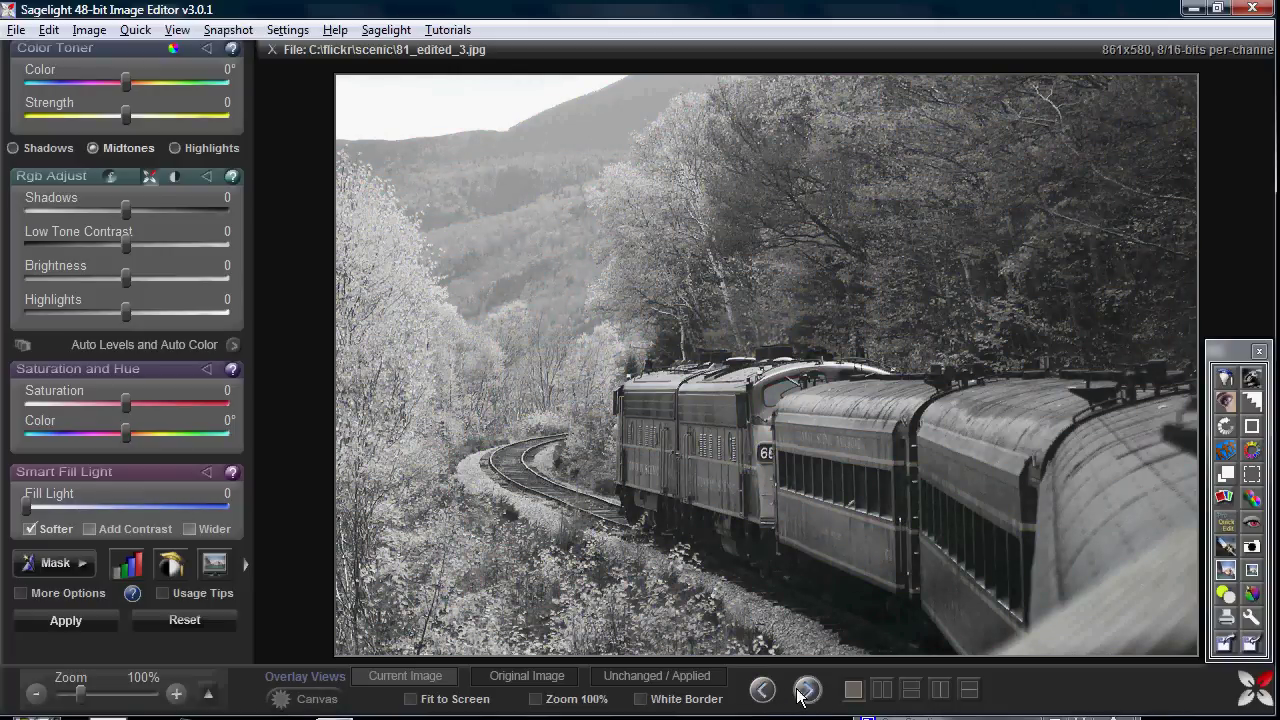
click(54, 35)
click(104, 134)
click(113, 143)
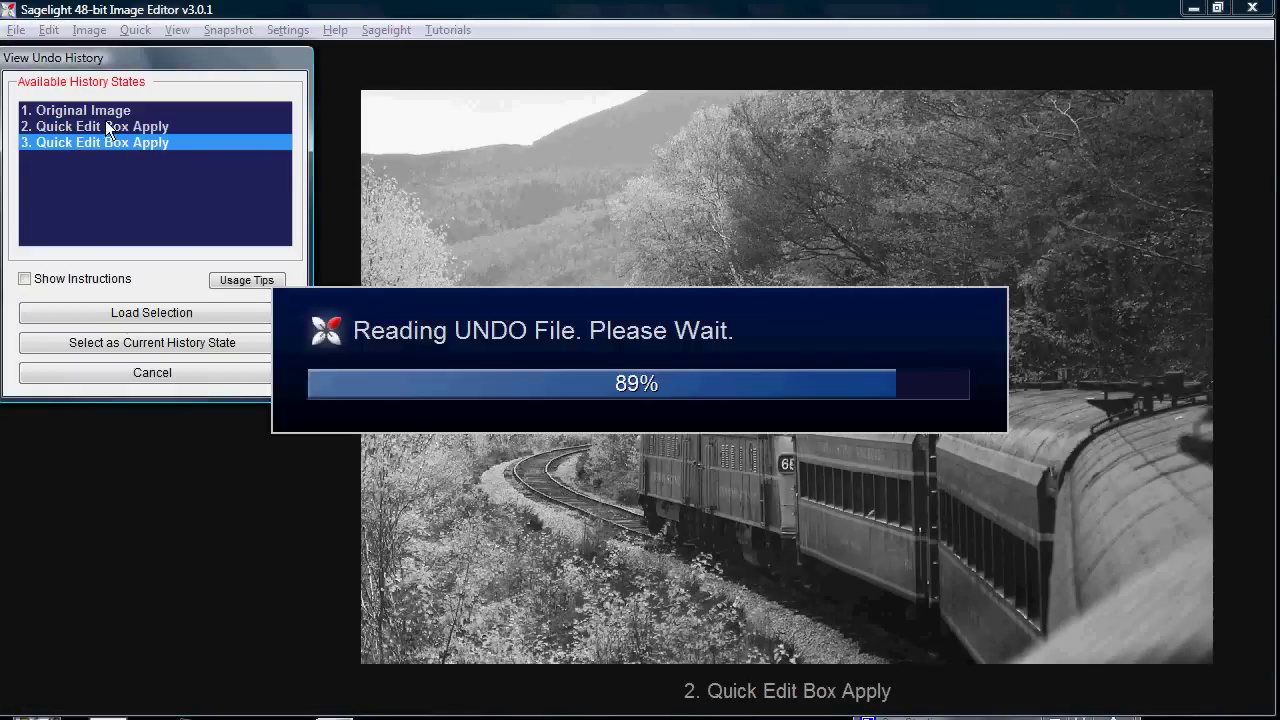
key(Up)
key(Up)
key(Down)
key(Down)
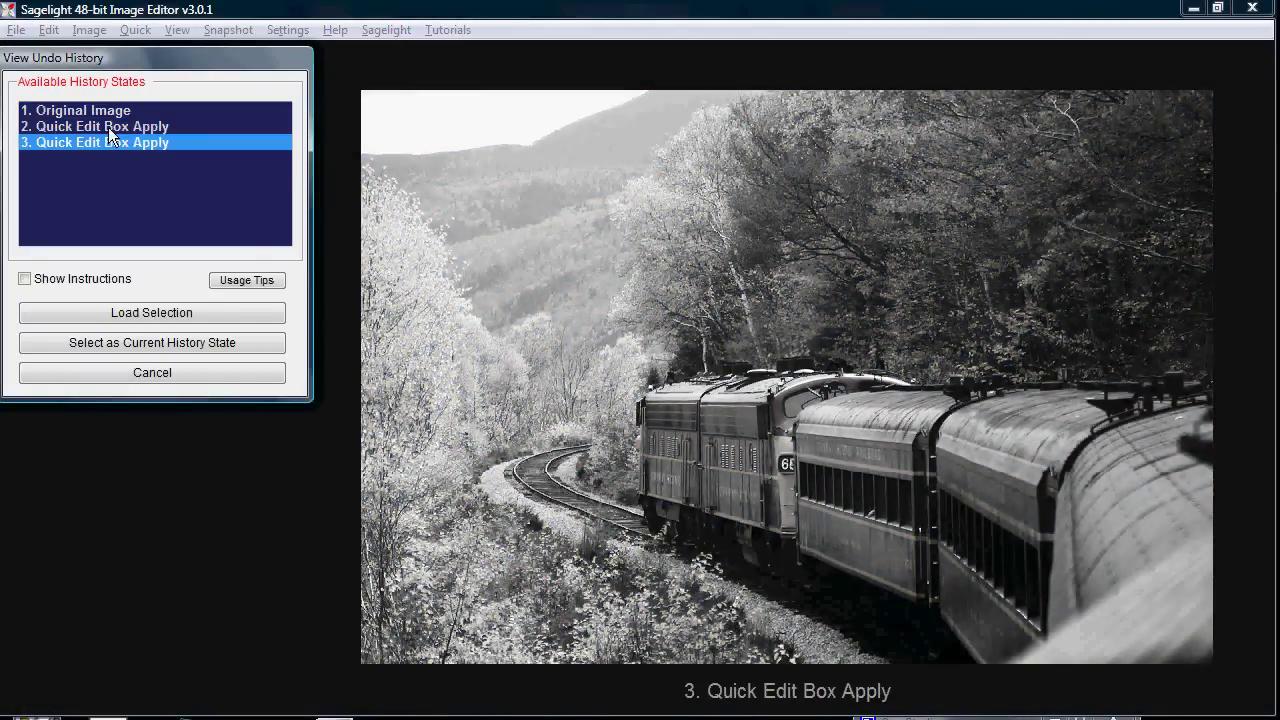
key(Up)
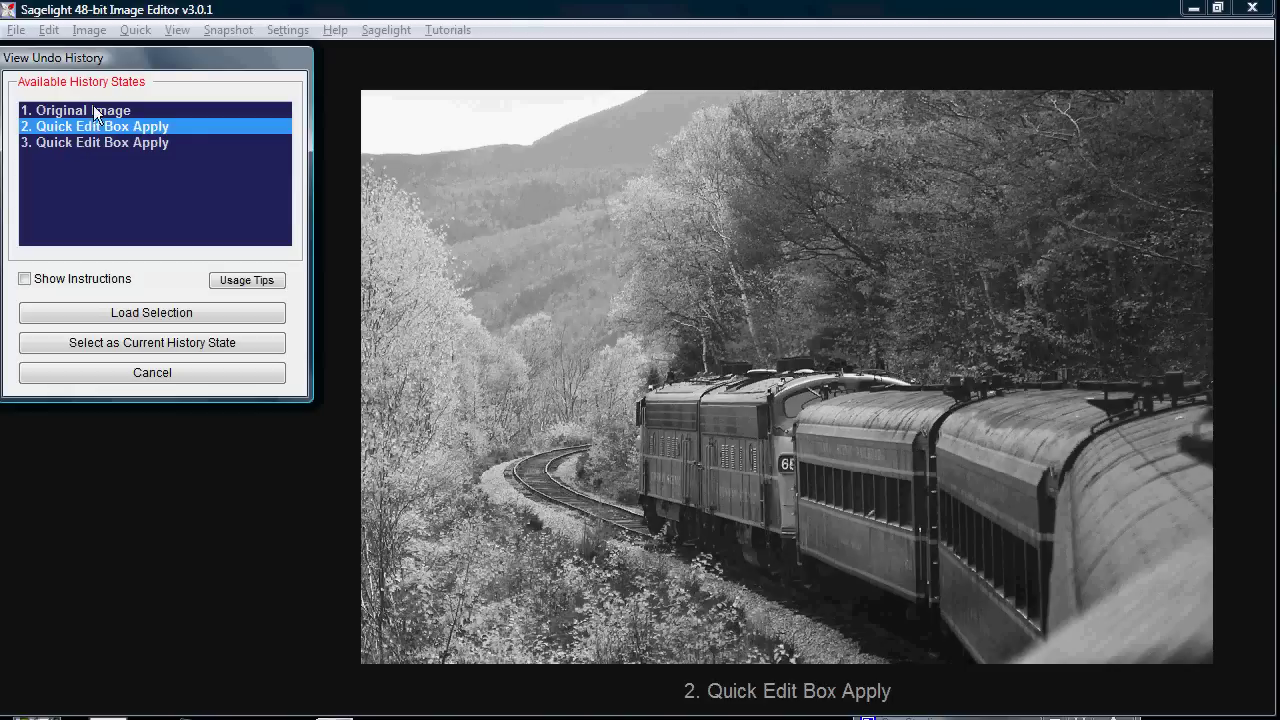
click(150, 371)
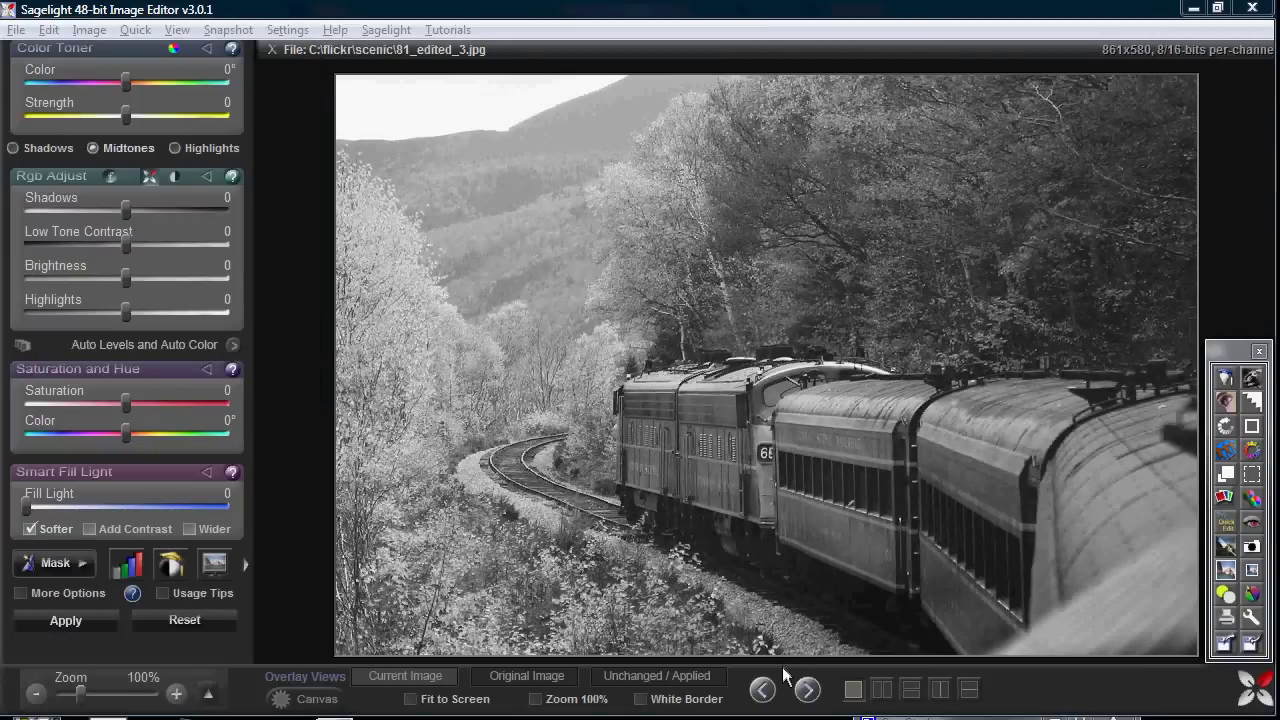